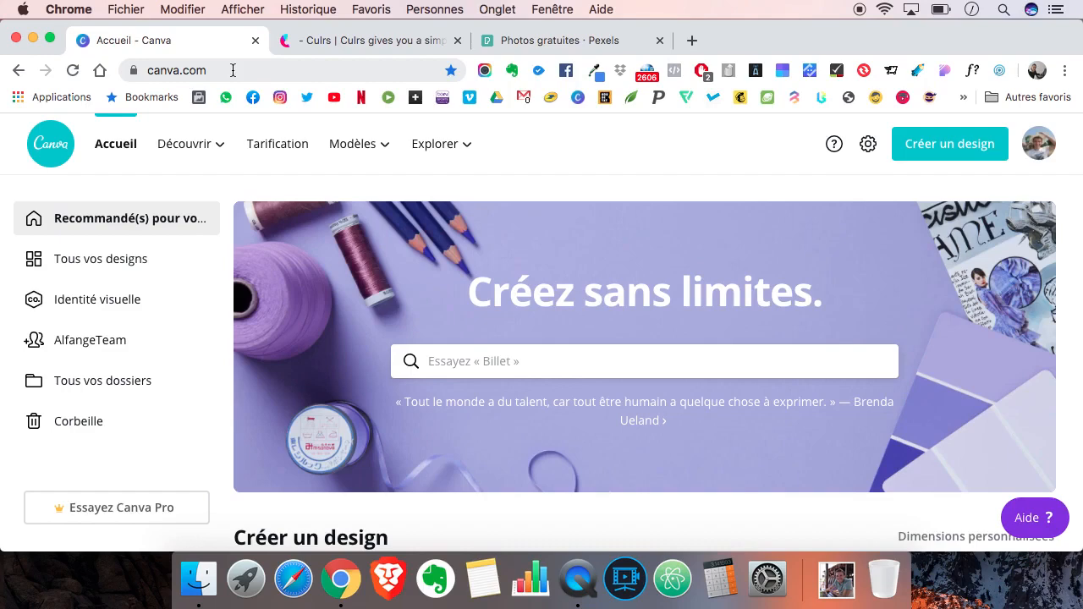
View the Culrs color palette site and the Pexels free photo site.
click(338, 43)
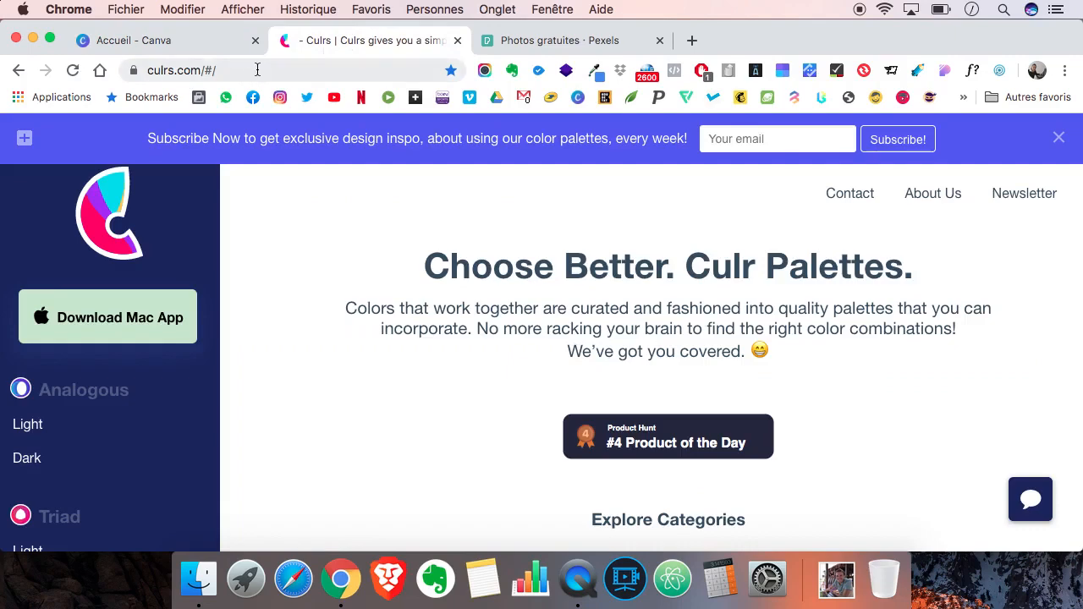
click(538, 42)
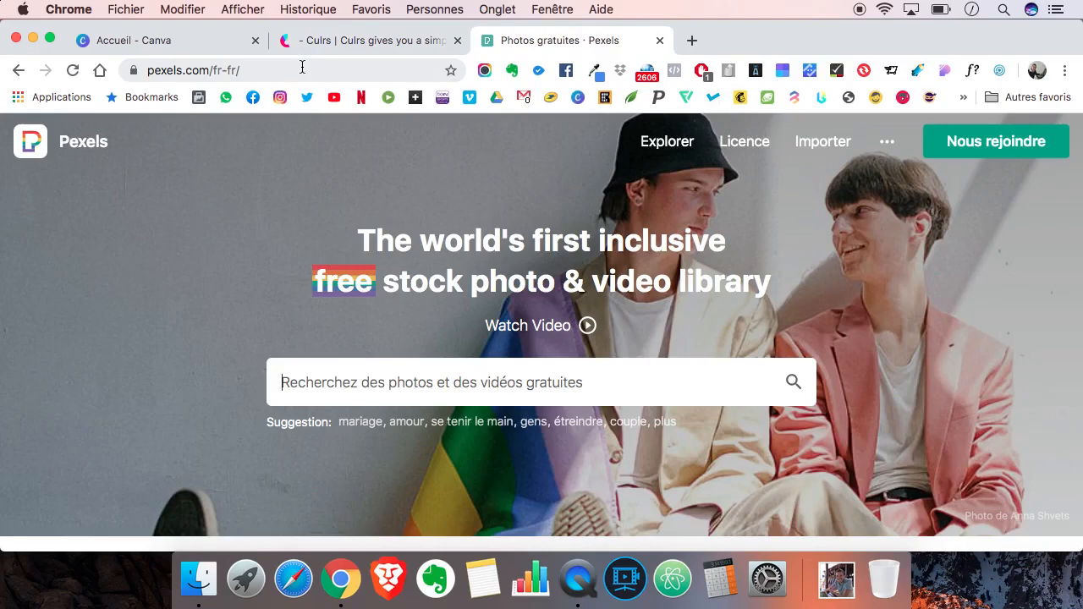
Return to Canva and create a blank 1920 × 1080 px Présentation design.
click(204, 45)
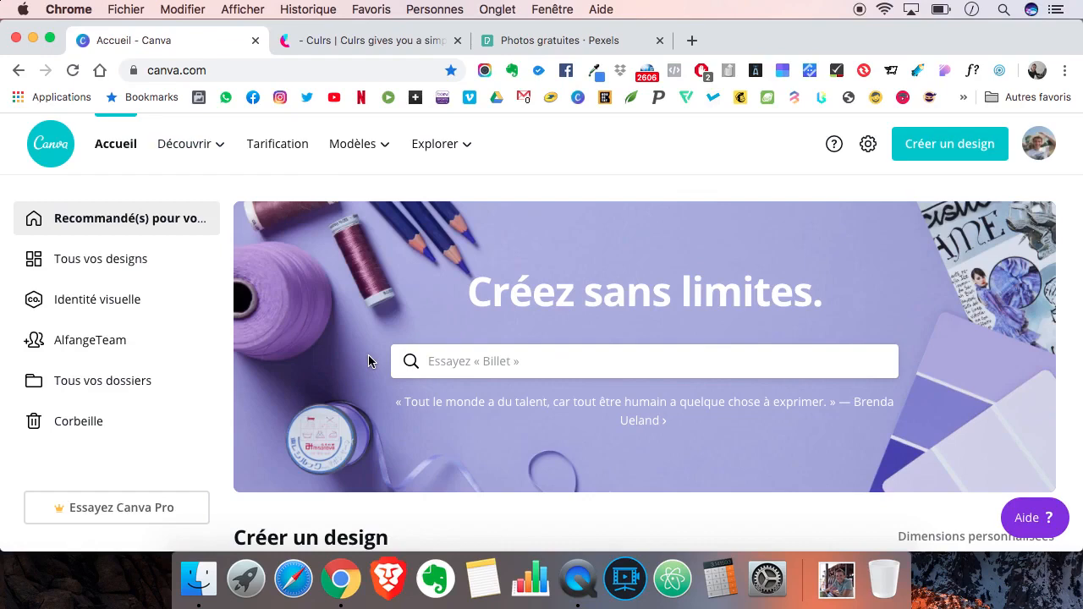
scroll(368, 361, down, 5)
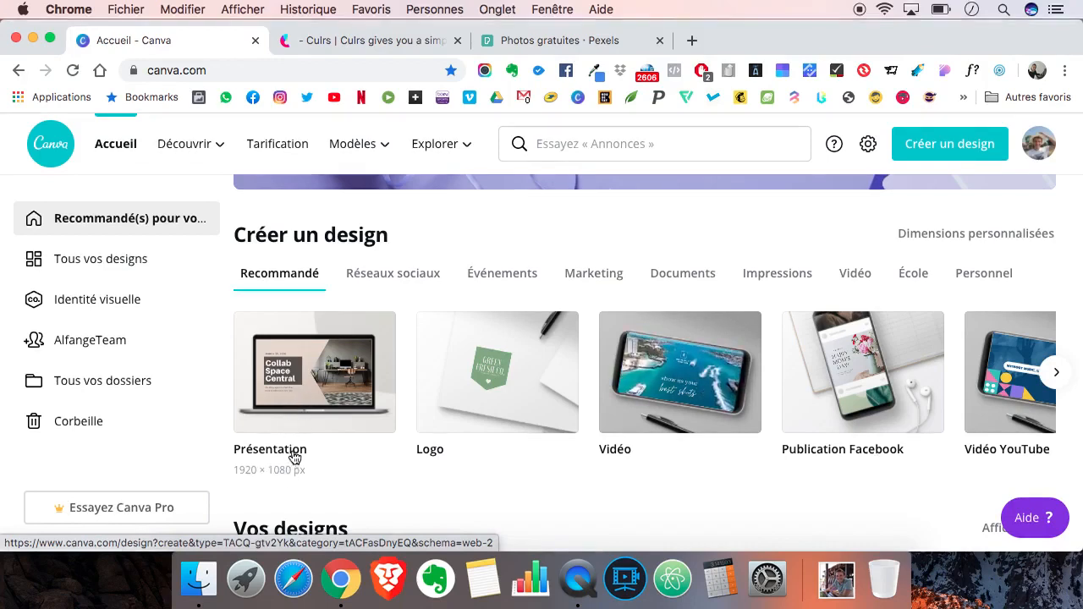
click(300, 391)
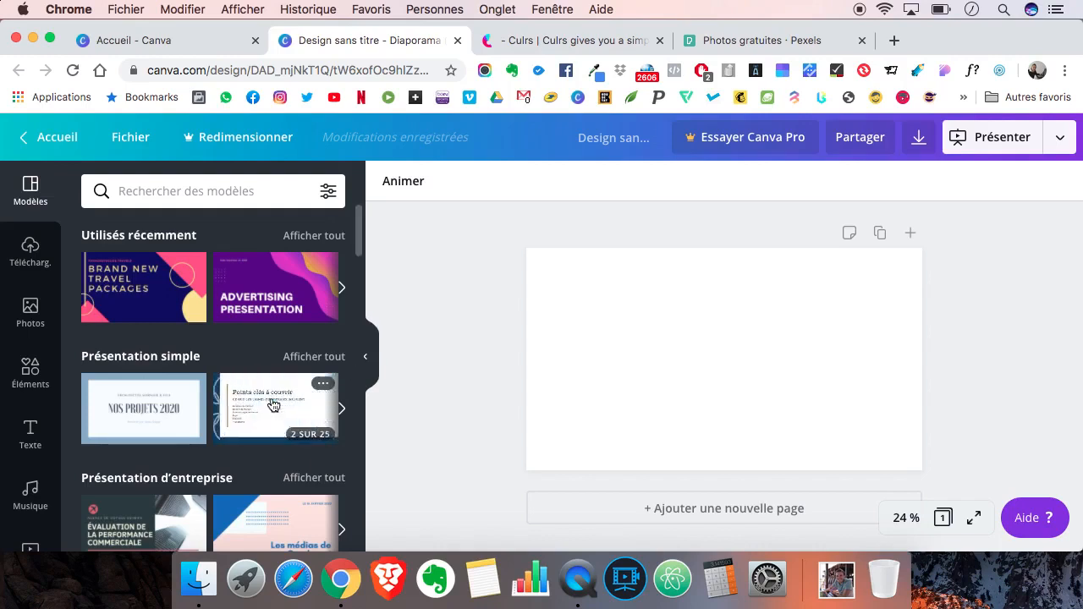
Browse the presentation template categories from Présentation simple down to Présentation technologique.
scroll(272, 404, down, 3)
scroll(273, 404, down, 2)
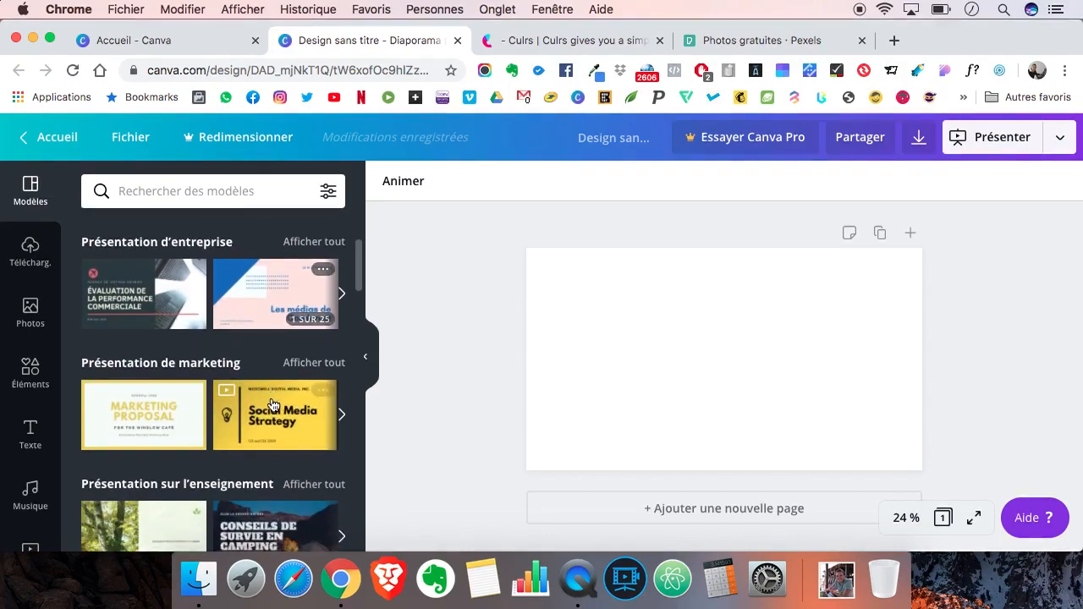
scroll(273, 404, down, 5)
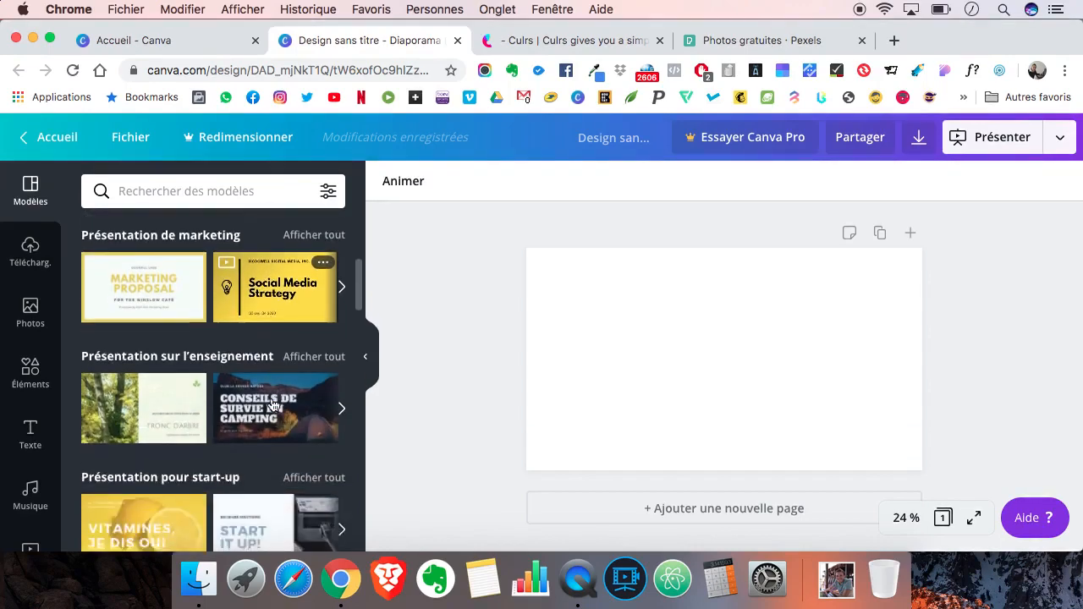
scroll(272, 404, down, 3)
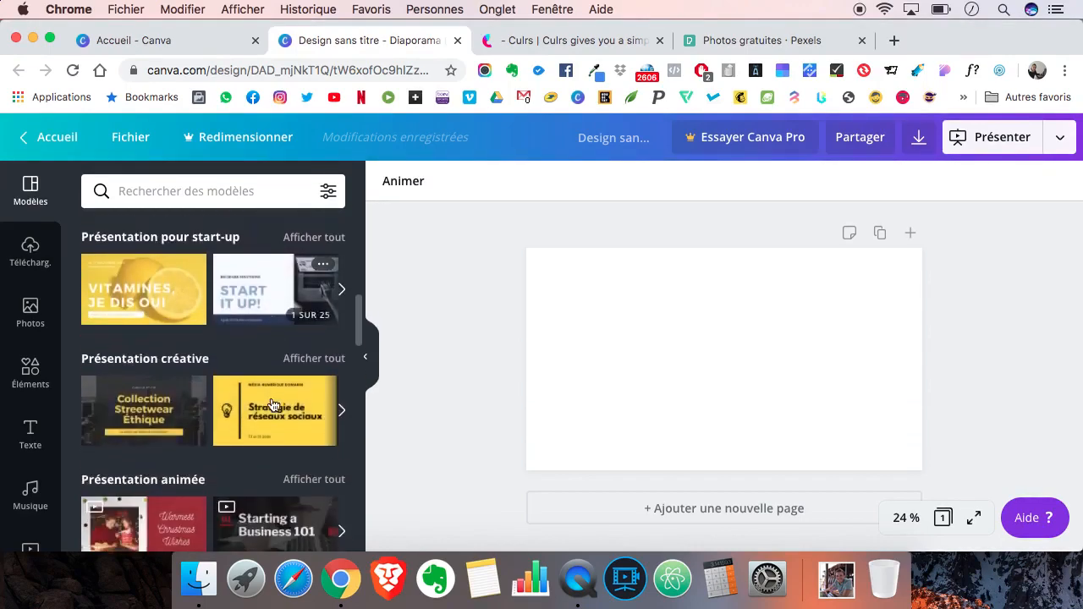
scroll(272, 405, down, 3)
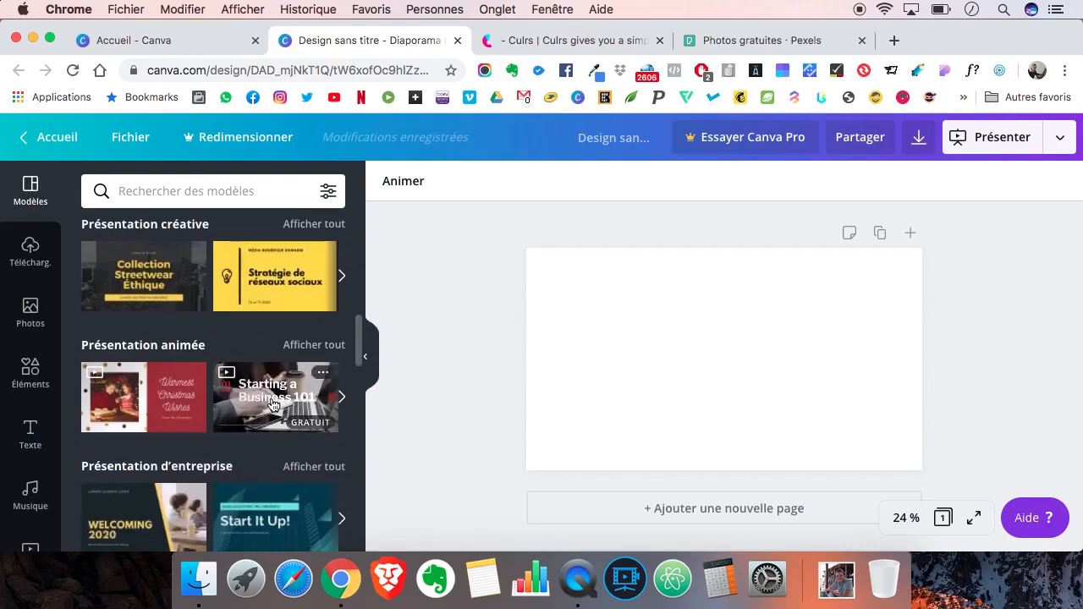
scroll(272, 404, down, 2)
scroll(273, 404, down, 1)
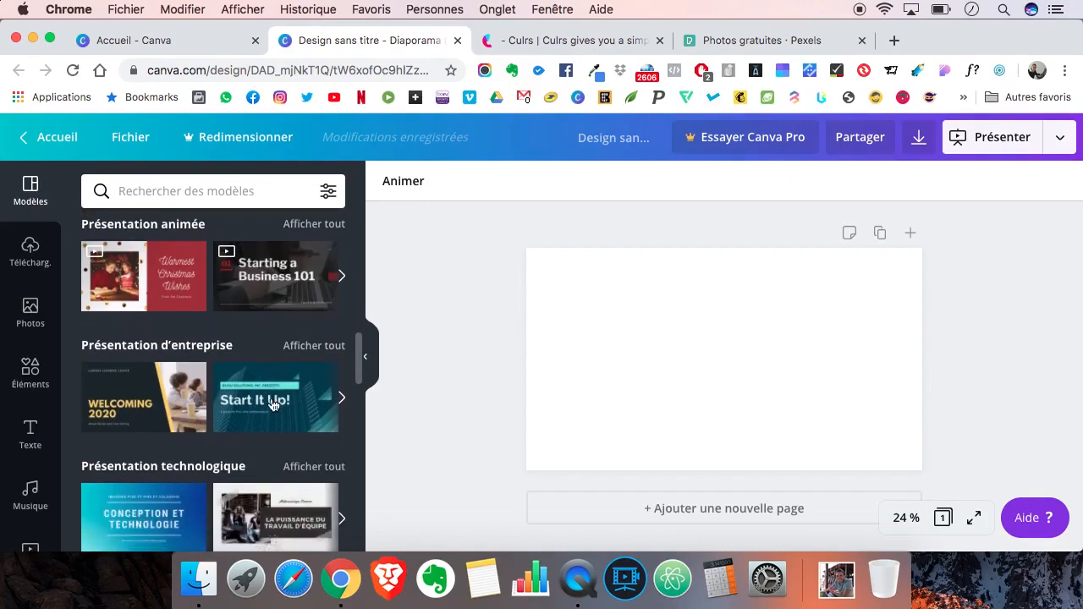
Preview the pages of the Business Goals Icons Wide Presentation template, then close the preview.
click(145, 403)
scroll(149, 449, down, 6)
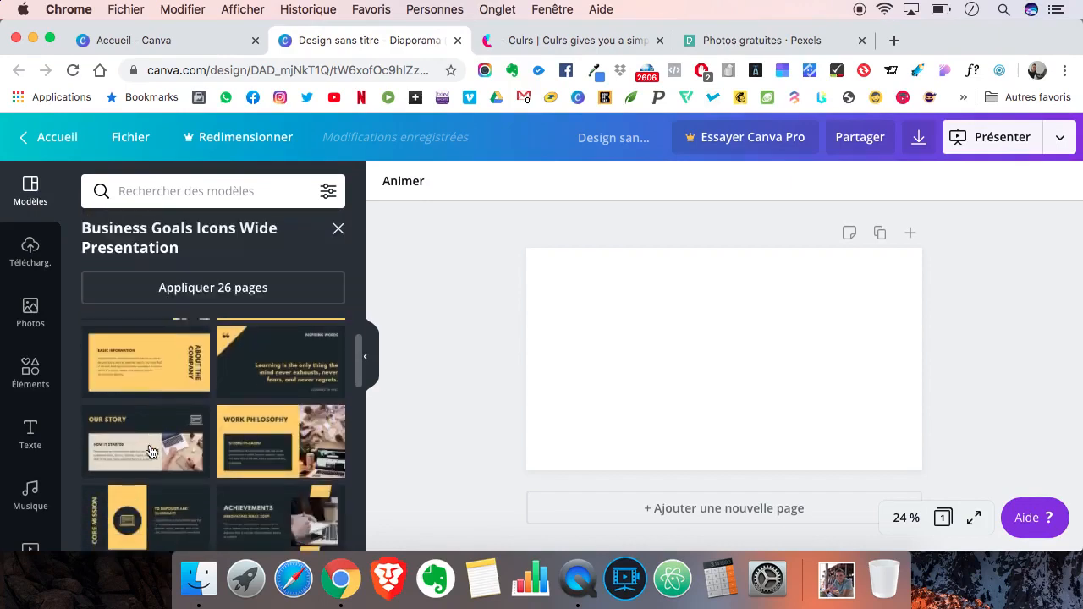
scroll(150, 449, down, 2)
scroll(150, 450, up, 10)
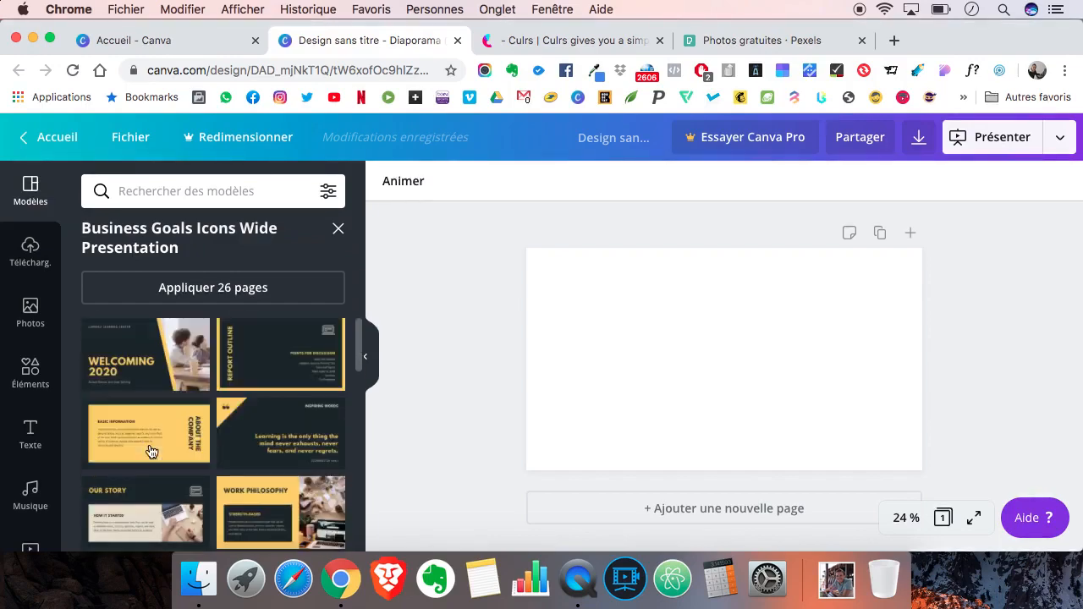
click(338, 230)
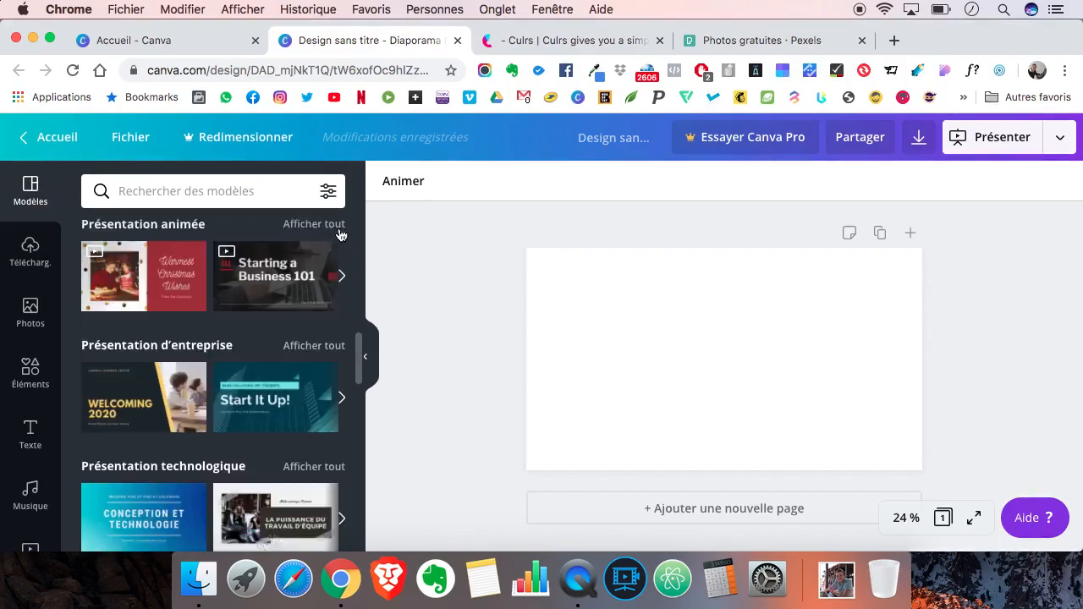
Look through the full list of Présentation d'entreprise templates, then clear that category filter.
click(314, 346)
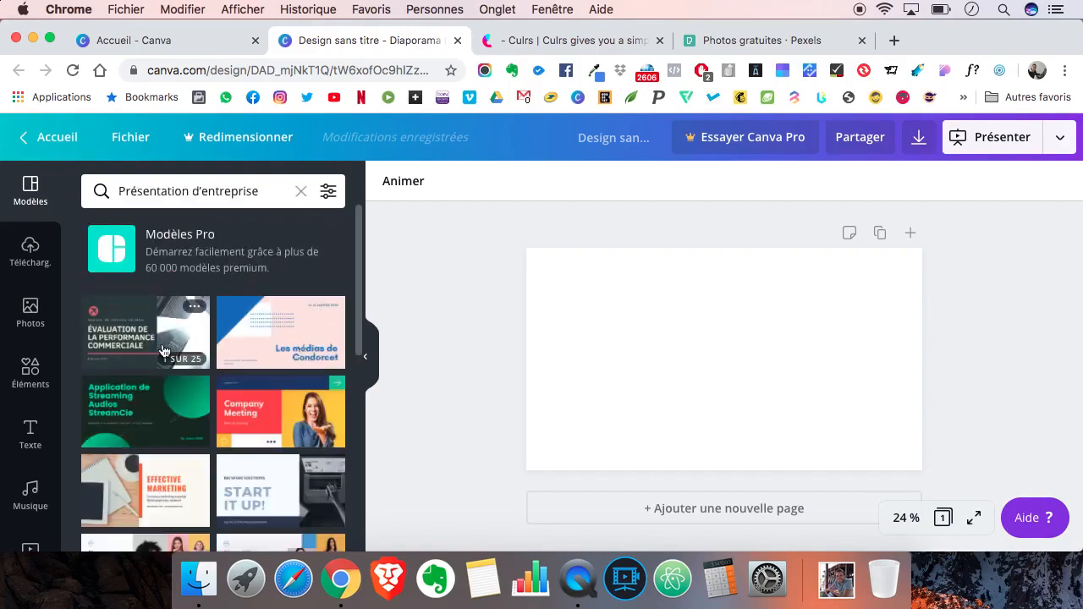
scroll(164, 351, down, 5)
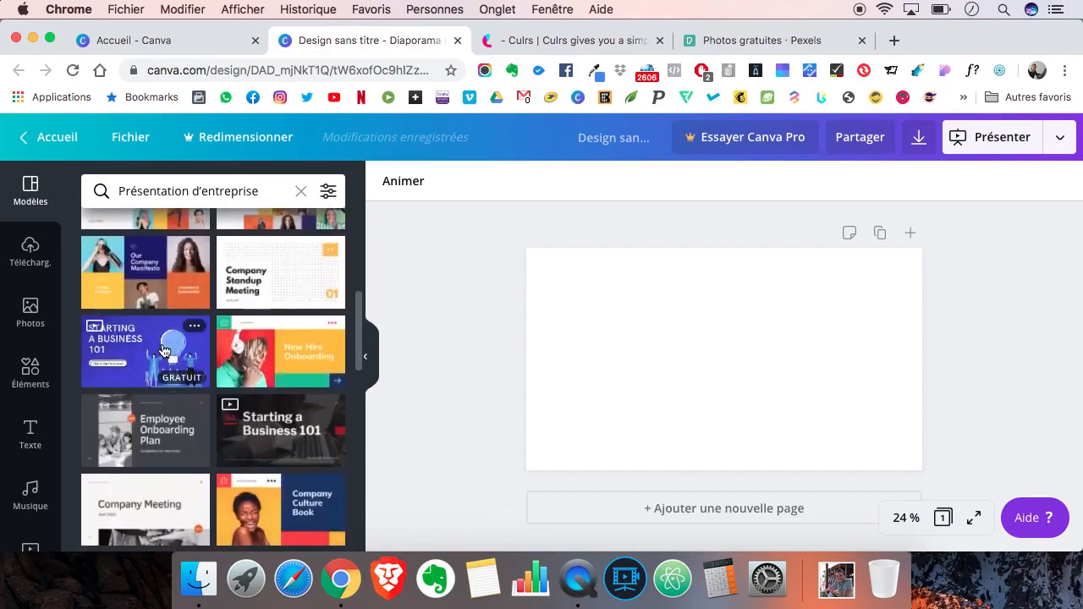
scroll(164, 351, down, 2)
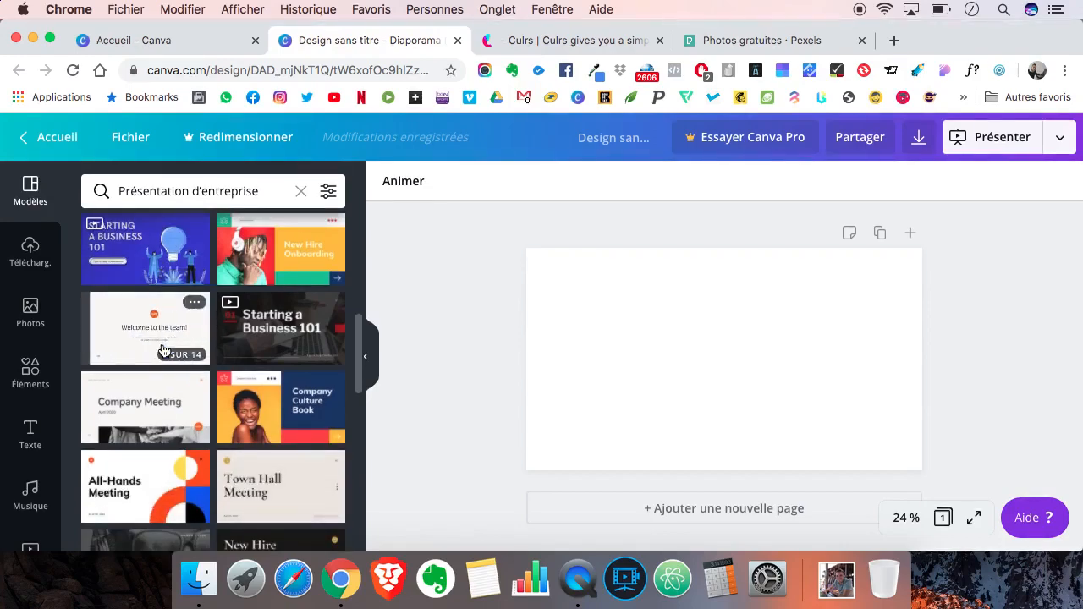
scroll(153, 382, down, 1)
scroll(151, 382, down, 8)
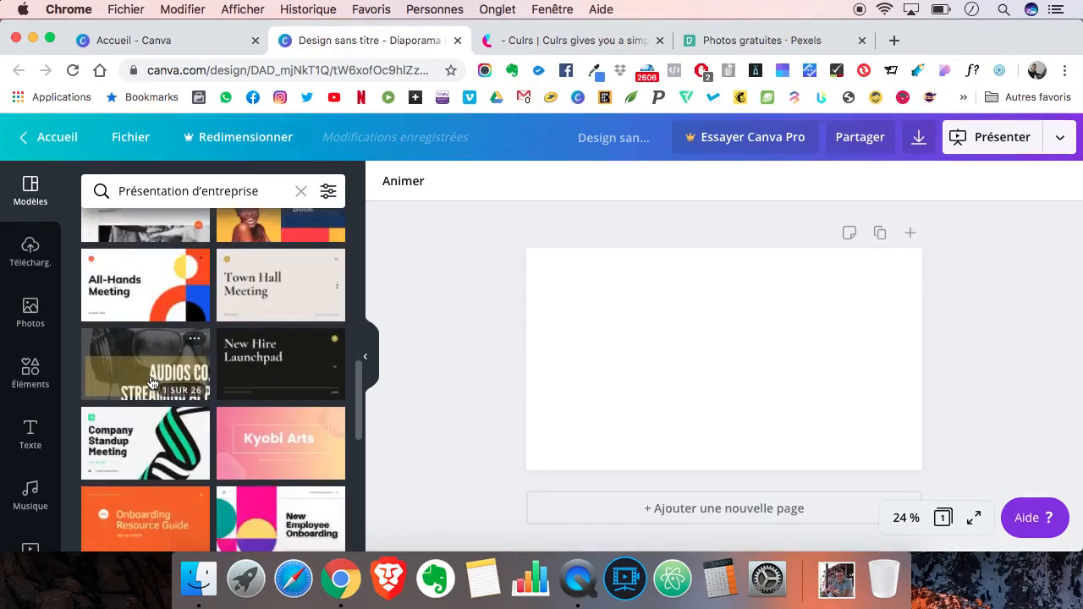
scroll(151, 382, up, 15)
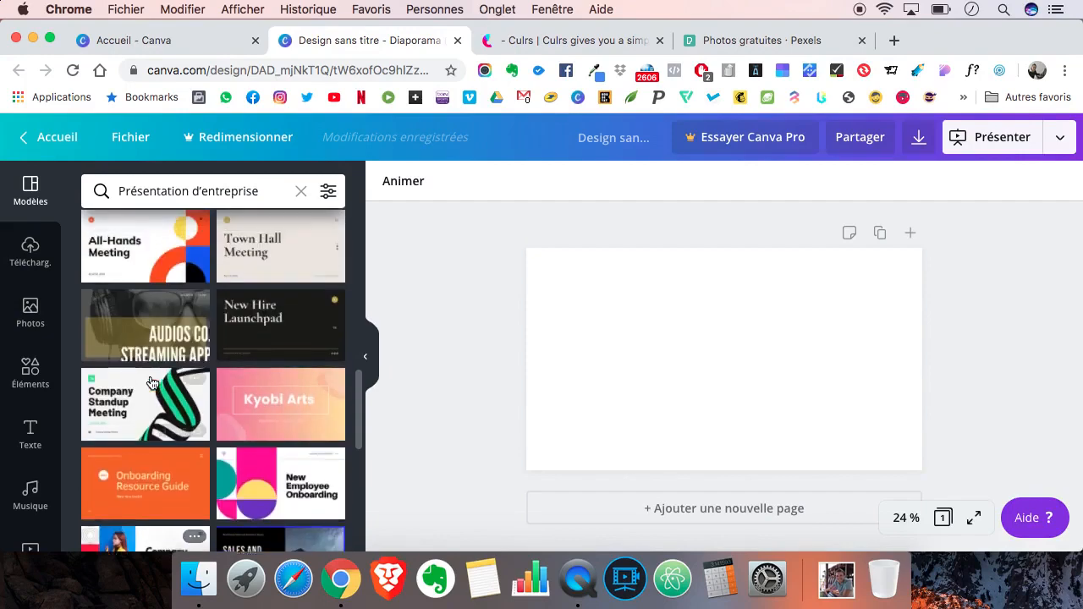
click(302, 194)
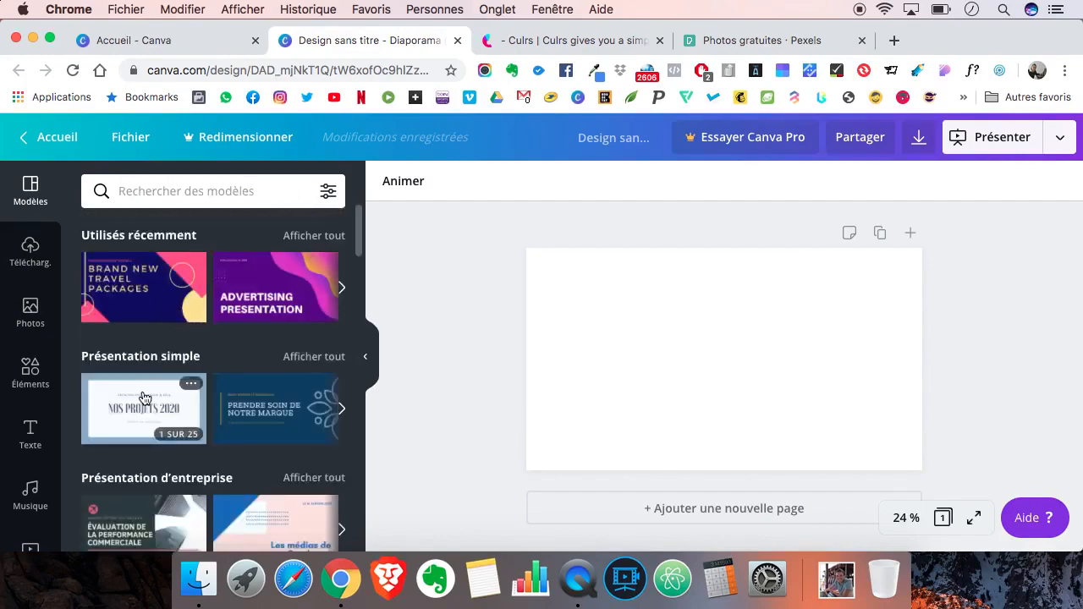
Apply the "WELCOMING 2020" cover page of the Business Goals Icons Wide Presentation template to the blank page.
scroll(144, 396, down, 10)
scroll(144, 398, down, 6)
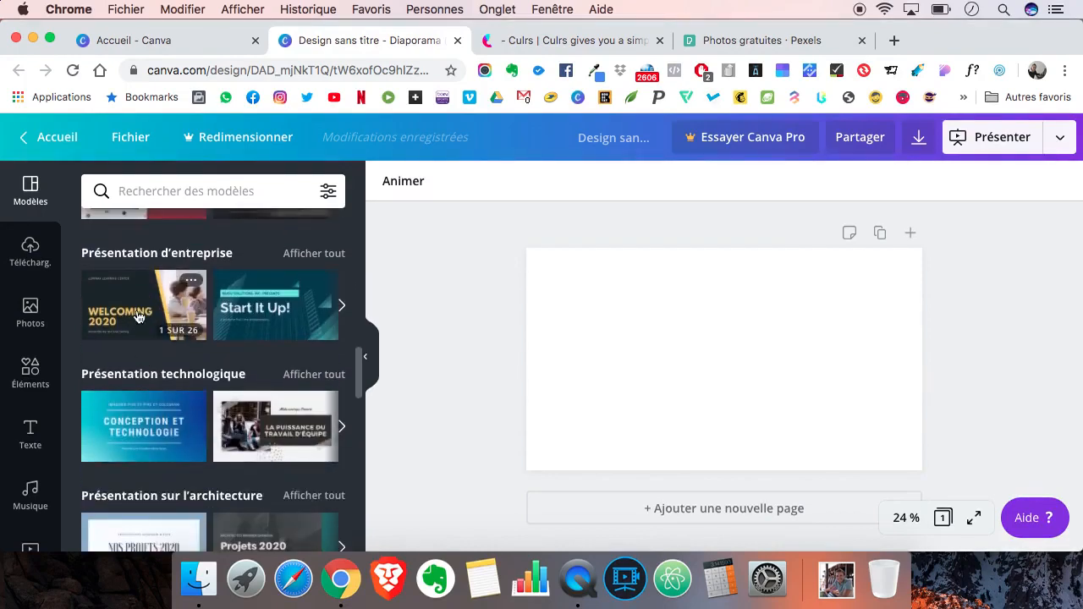
click(139, 317)
click(142, 355)
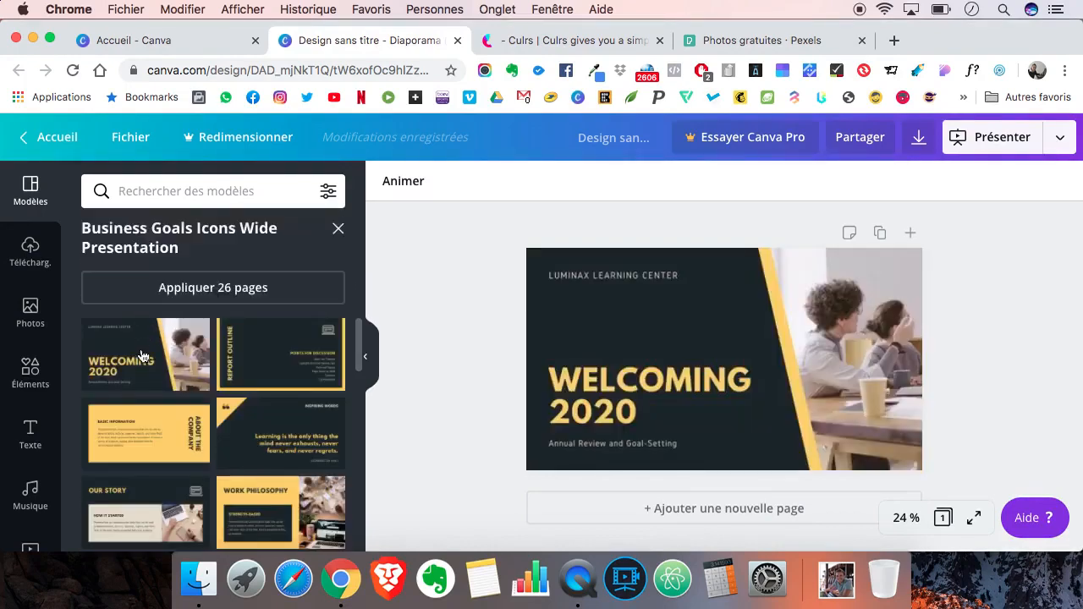
Delete the office video from the cover page.
click(626, 356)
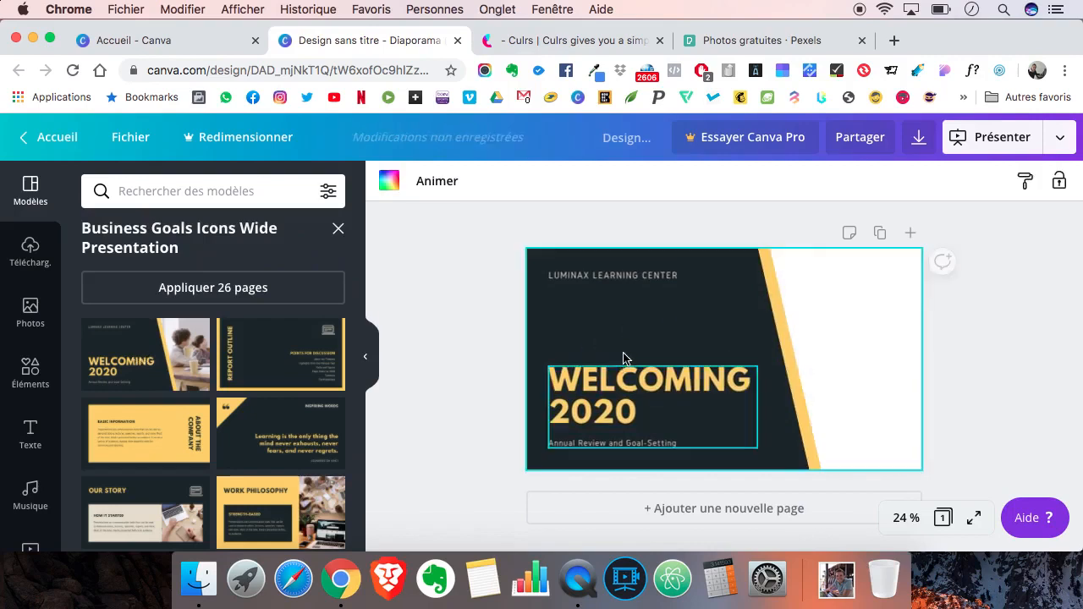
click(488, 343)
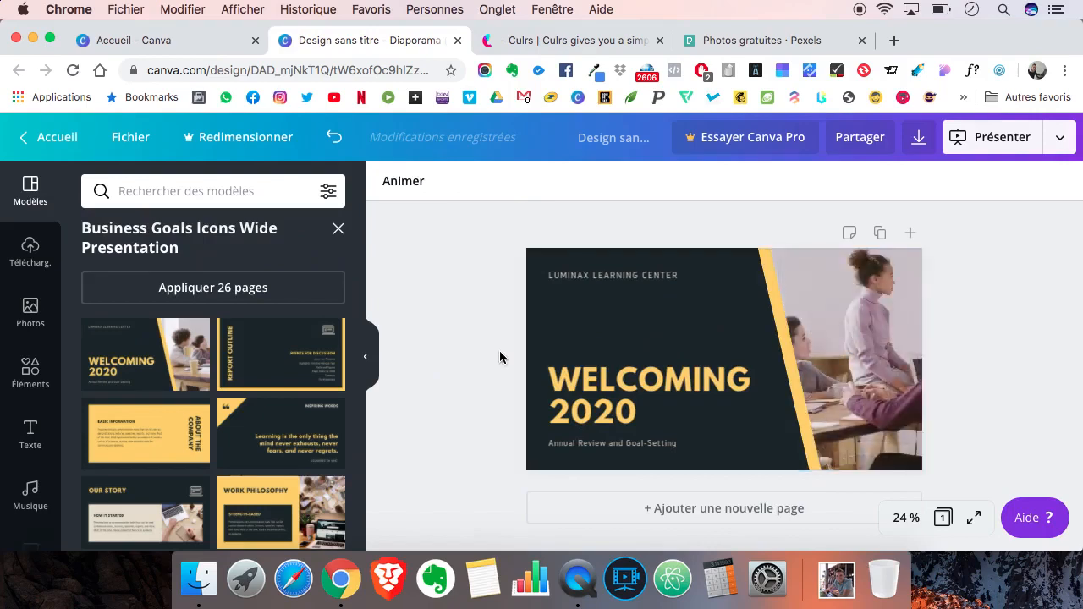
click(829, 326)
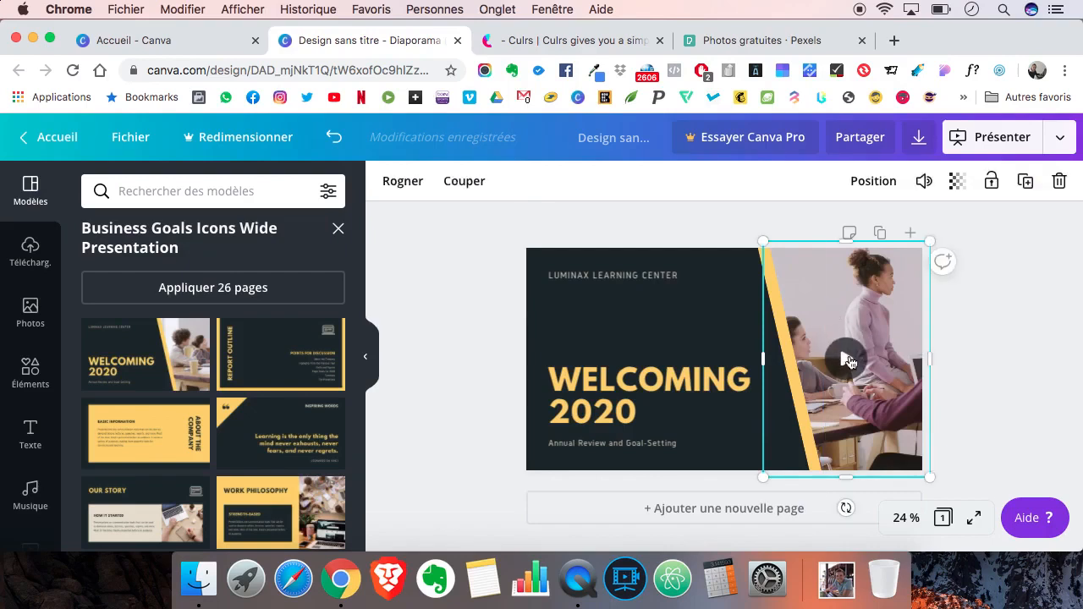
key(Delete)
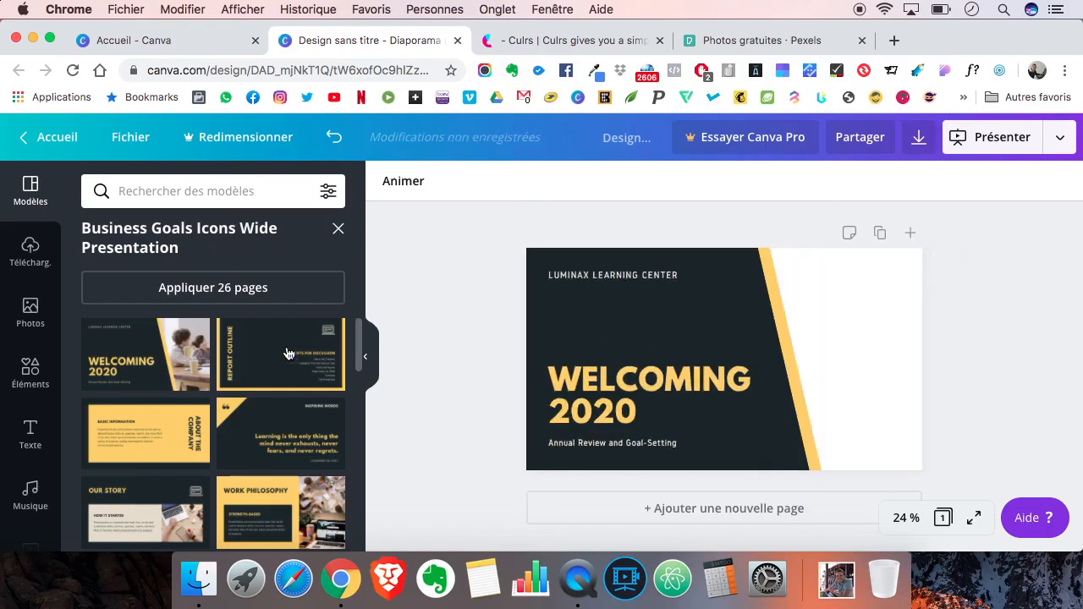
Add a single-image grid filling the cover page and send it to the back, behind the dark shape and text.
click(34, 364)
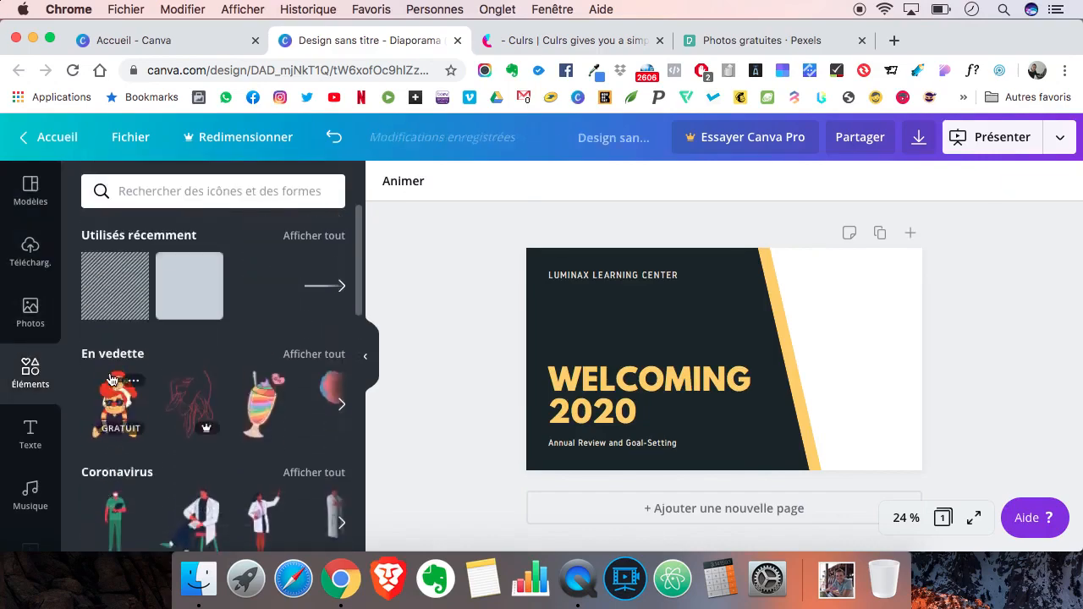
scroll(114, 381, down, 5)
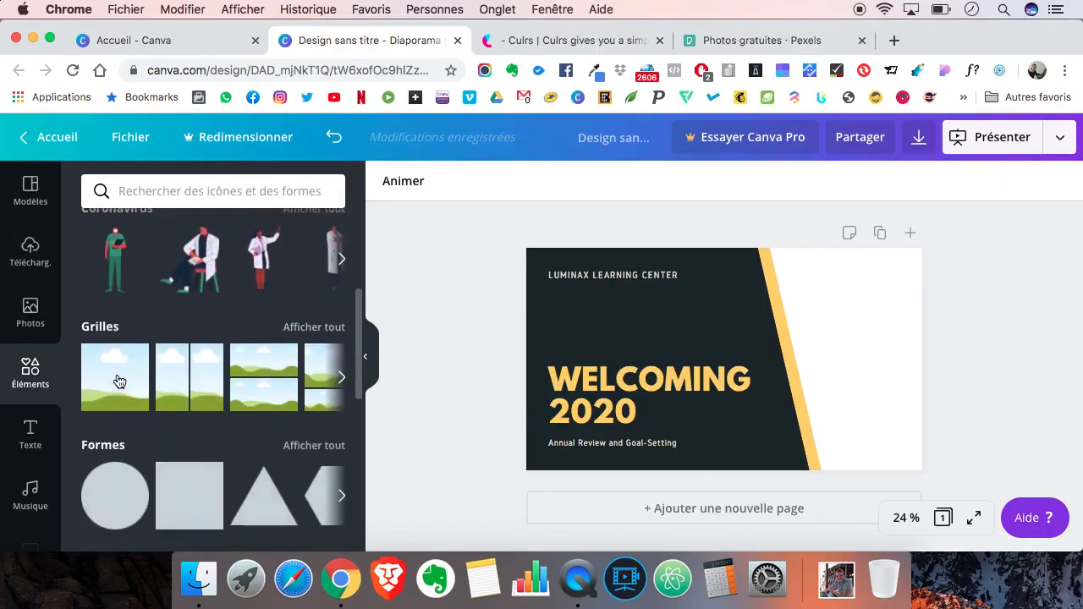
click(119, 381)
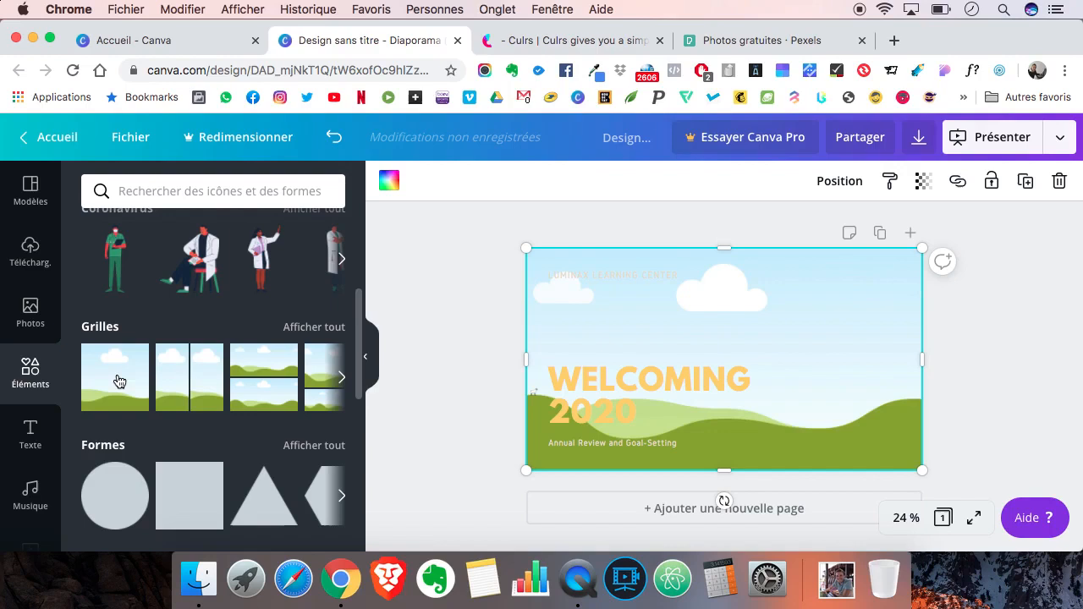
click(828, 181)
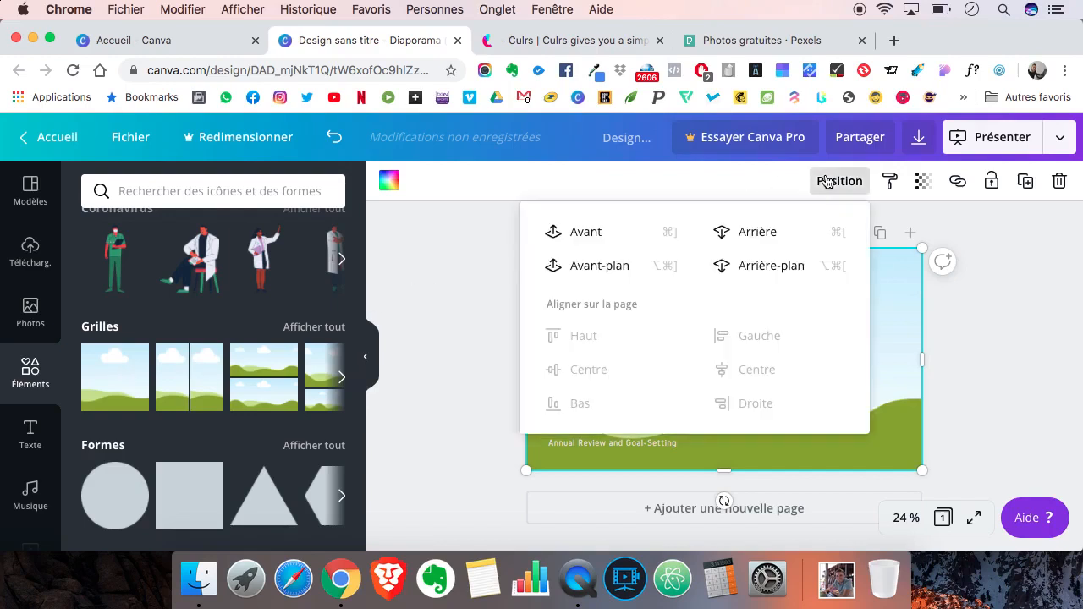
click(761, 268)
click(470, 324)
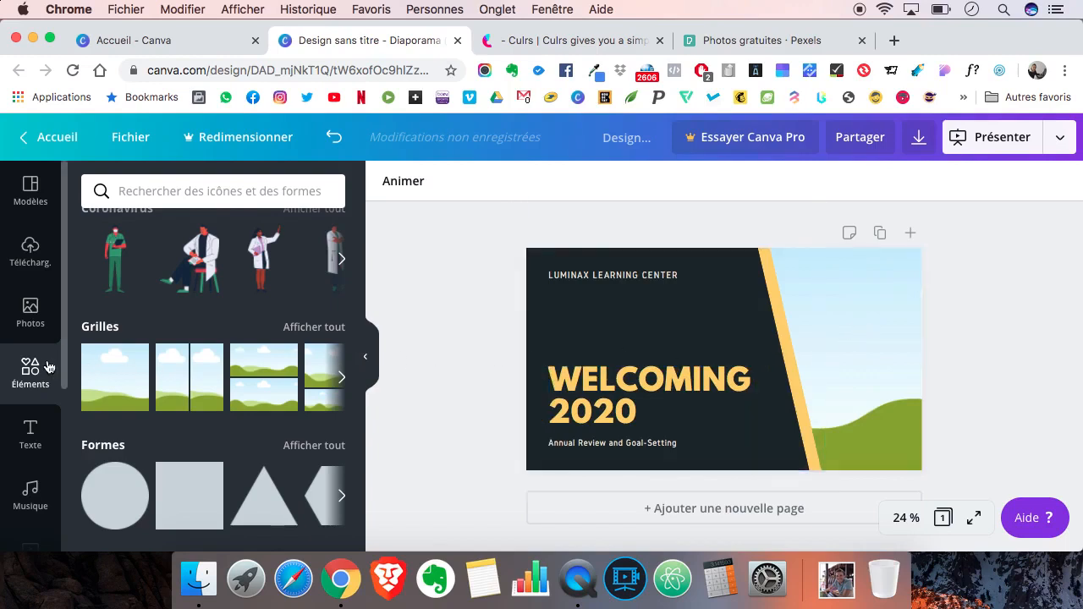
Switch to Pexels, search for "macbook" photos and open the one of a laptop keyboard on a plain white background.
click(31, 313)
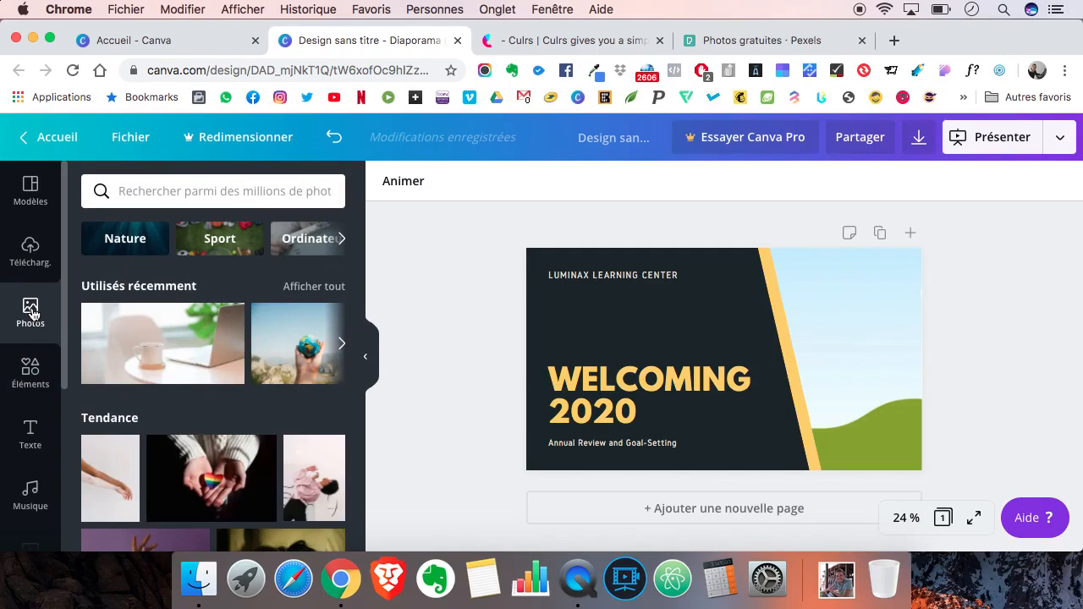
click(724, 47)
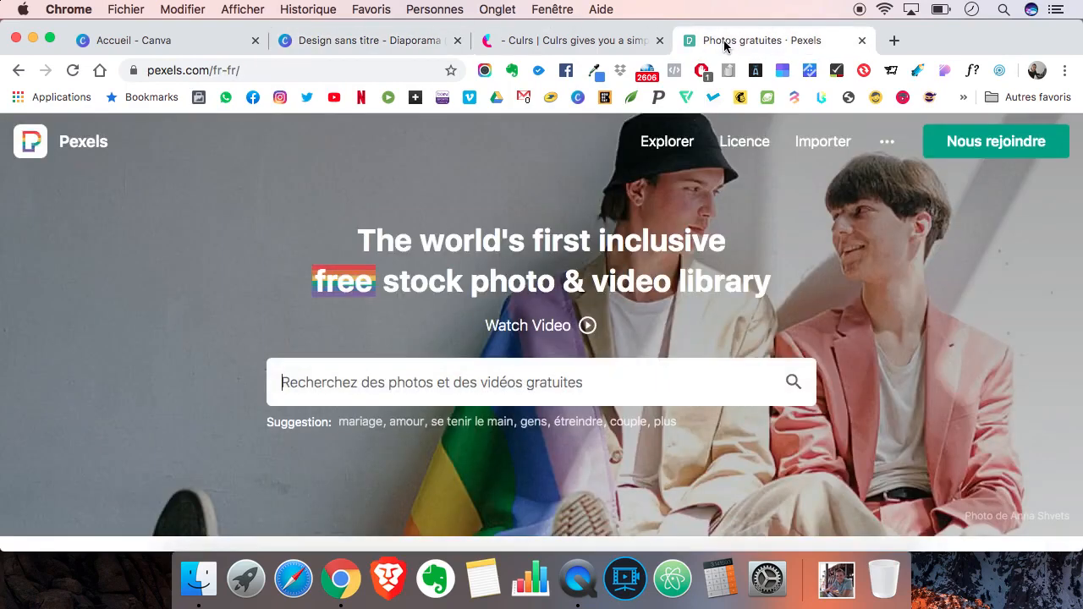
click(521, 373)
text(macbook)
key(Return)
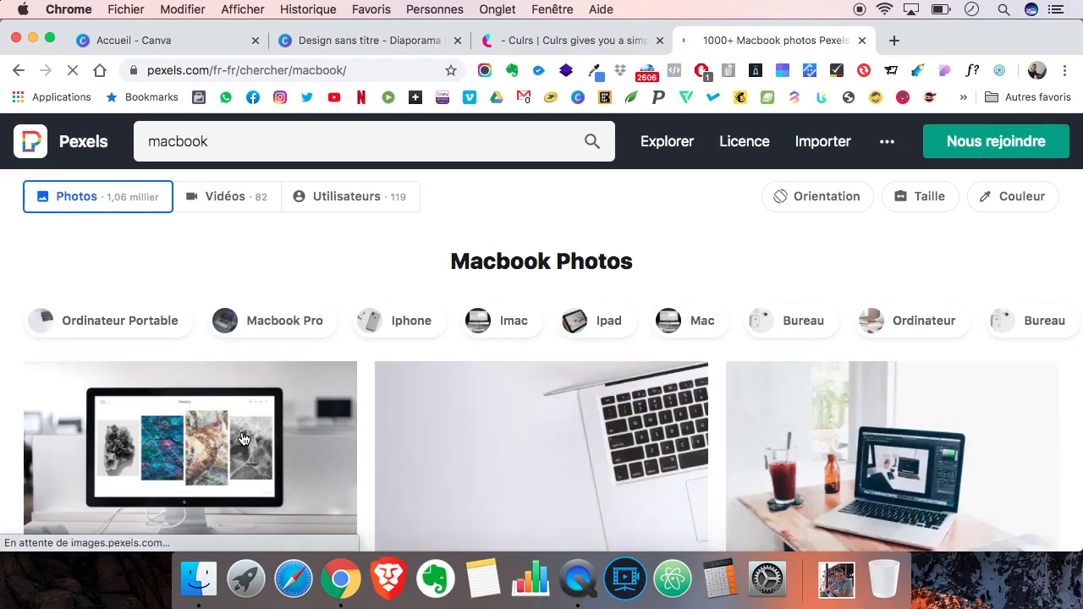
scroll(243, 439, down, 3)
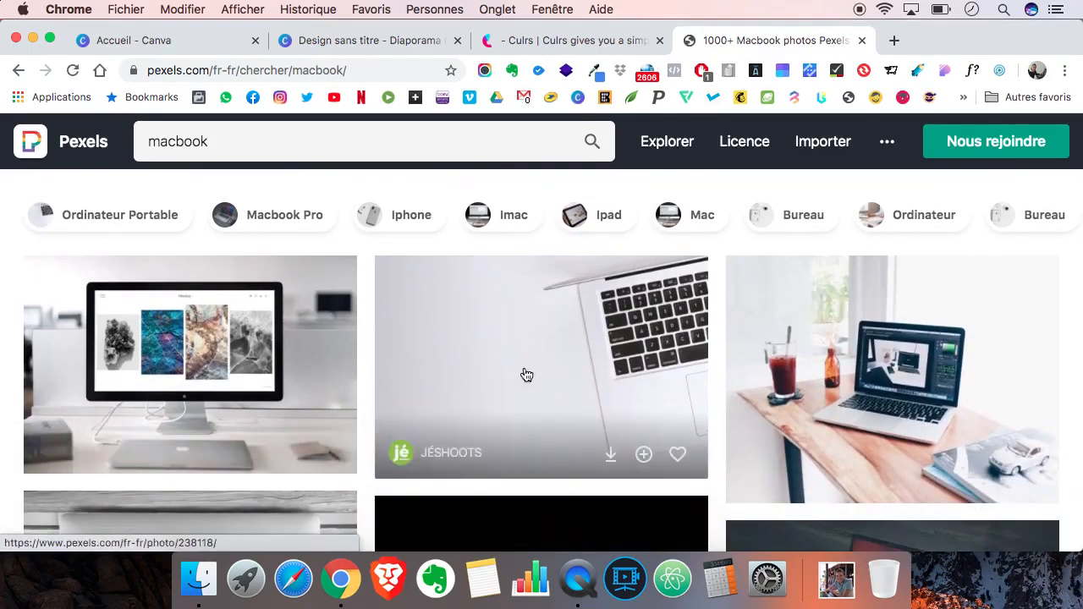
click(526, 375)
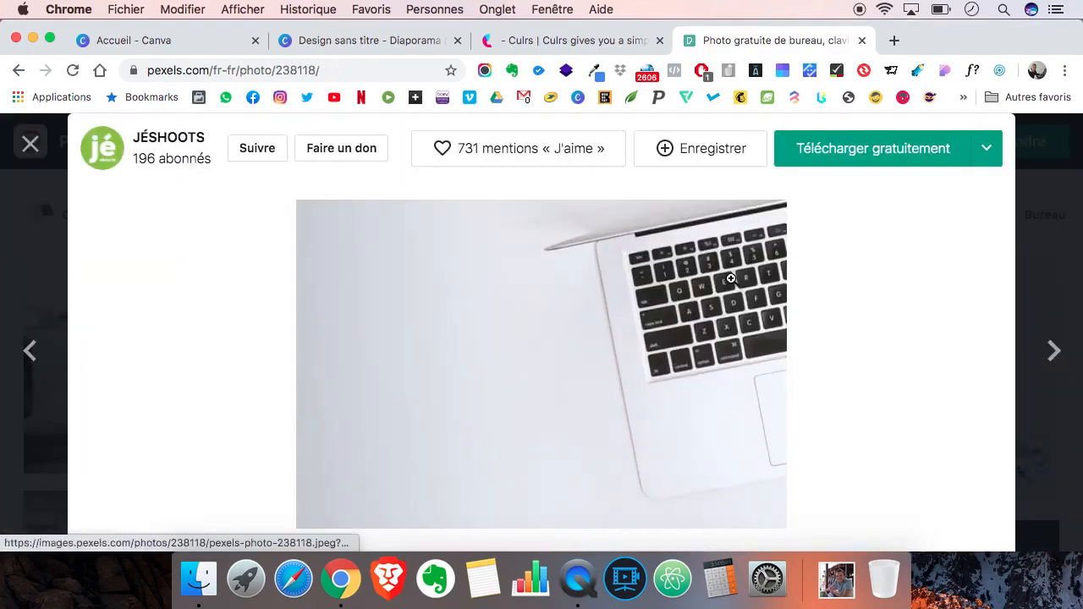
Download the laptop keyboard photo from Pexels in the Grand (1920 x 1287) format.
click(986, 150)
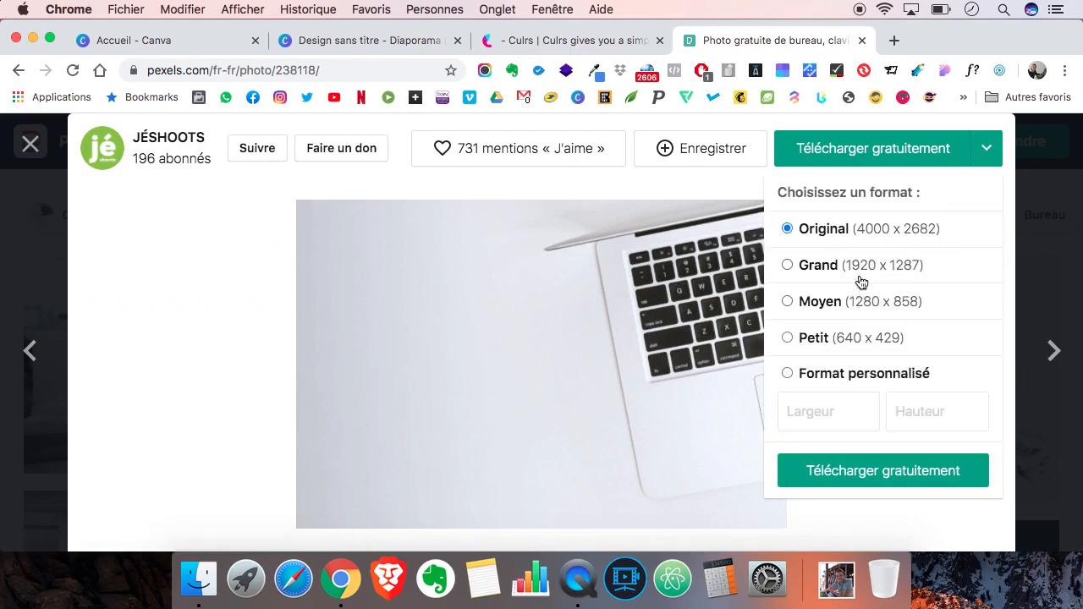
click(843, 472)
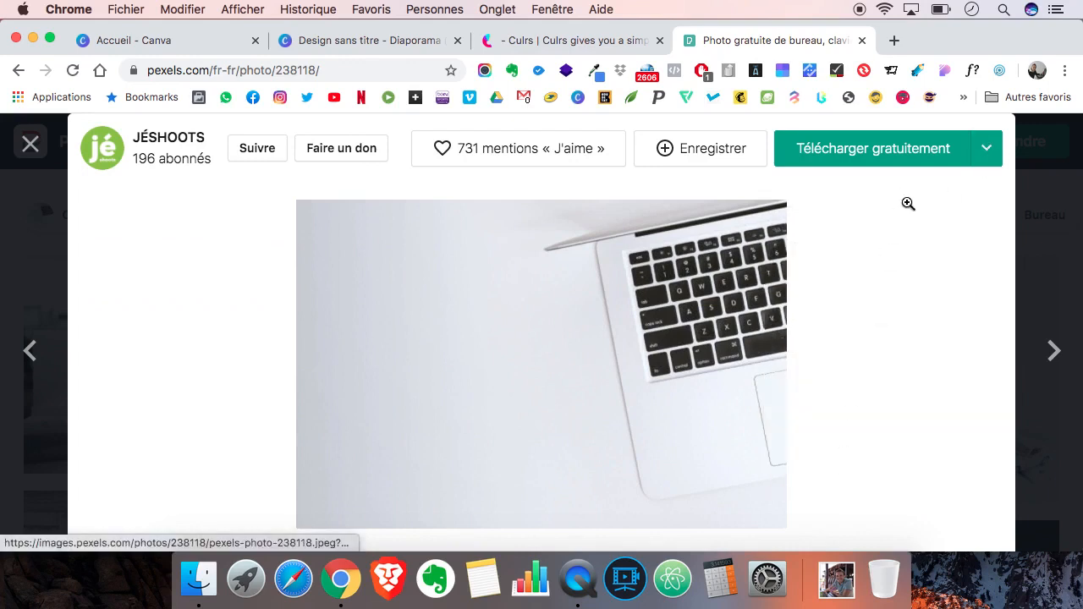
click(983, 152)
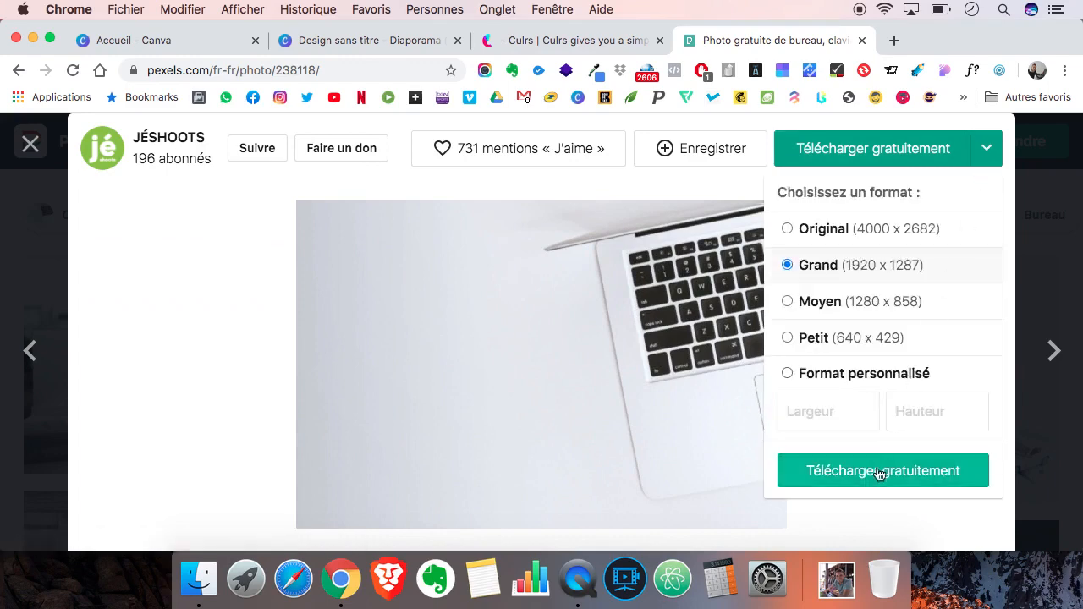
click(879, 471)
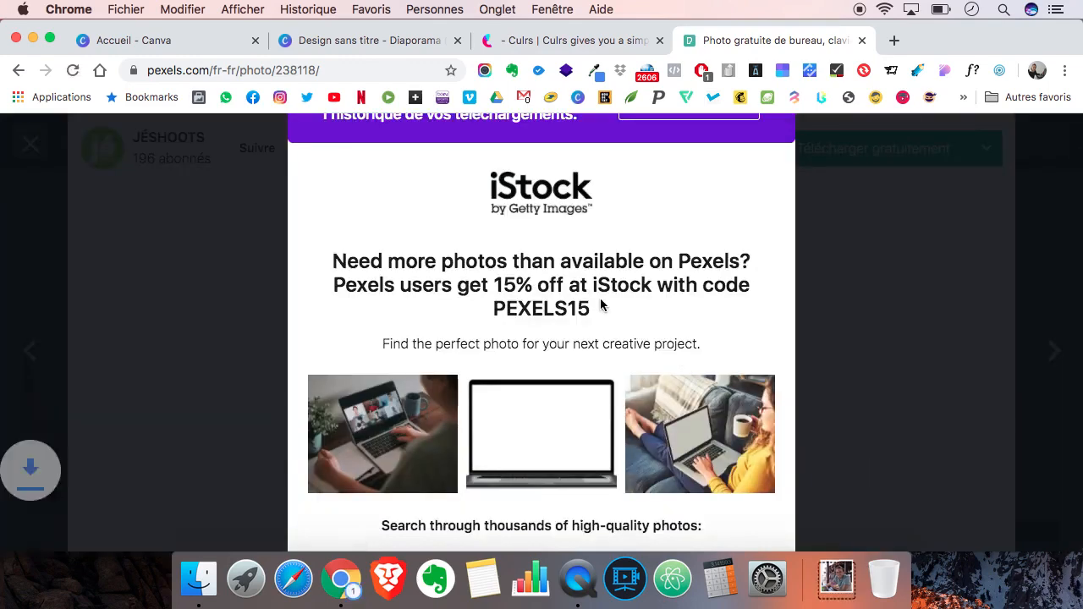
Return to the Canva design, upload the downloaded laptop photo and place it in the cover page's image grid.
click(325, 44)
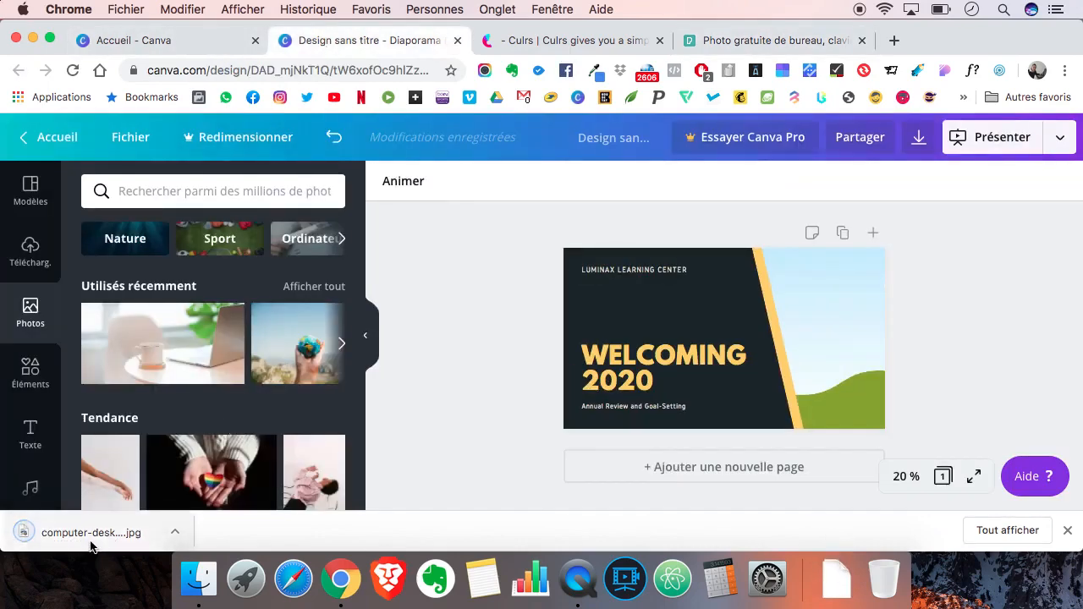
scroll(30, 406, down, 5)
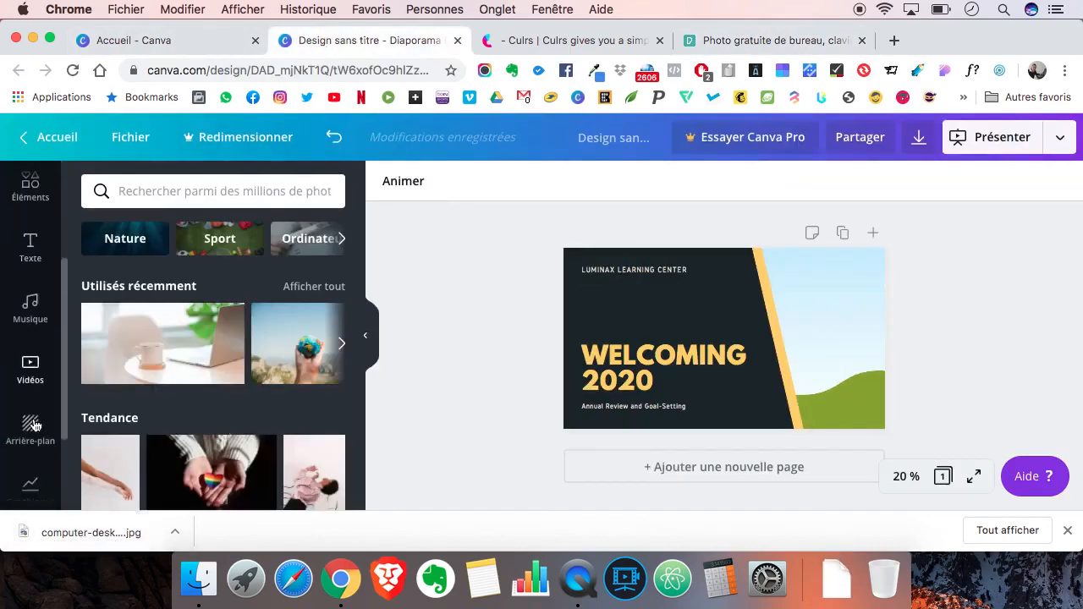
scroll(38, 404, up, 5)
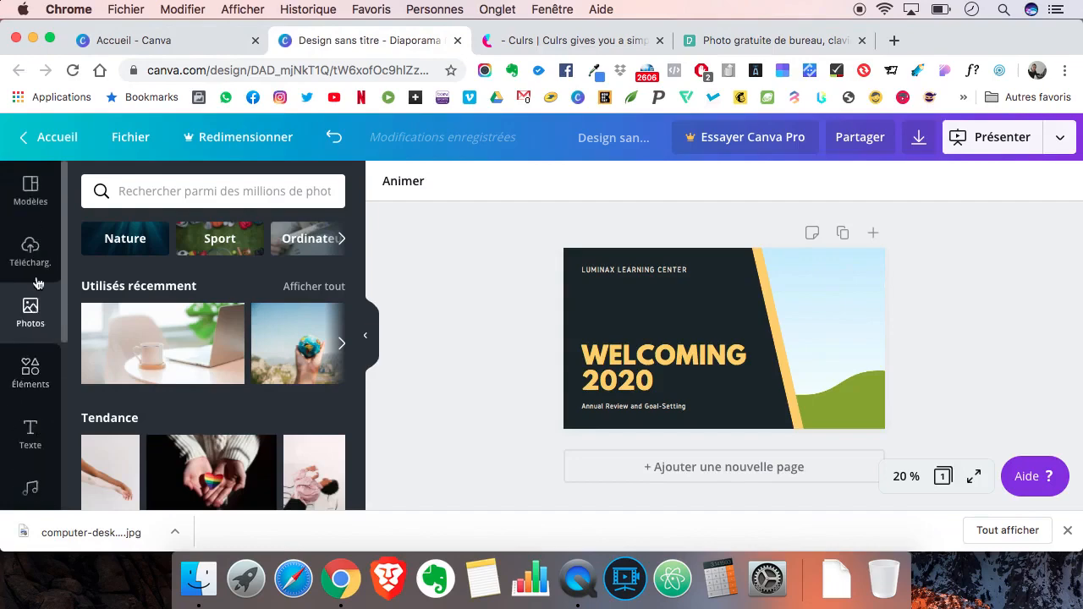
click(30, 249)
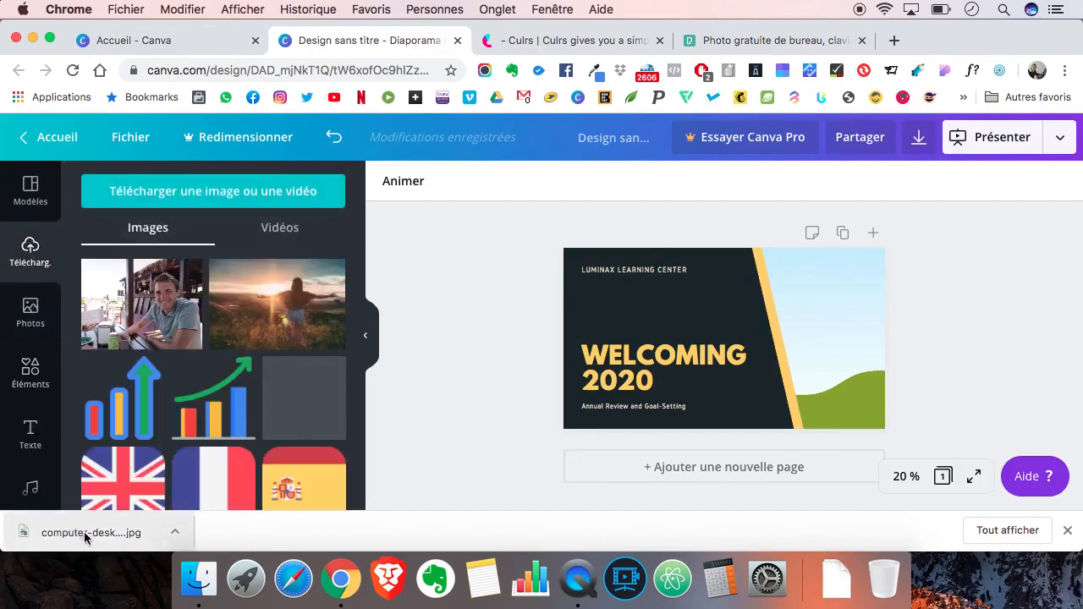
drag(84, 531, 207, 320)
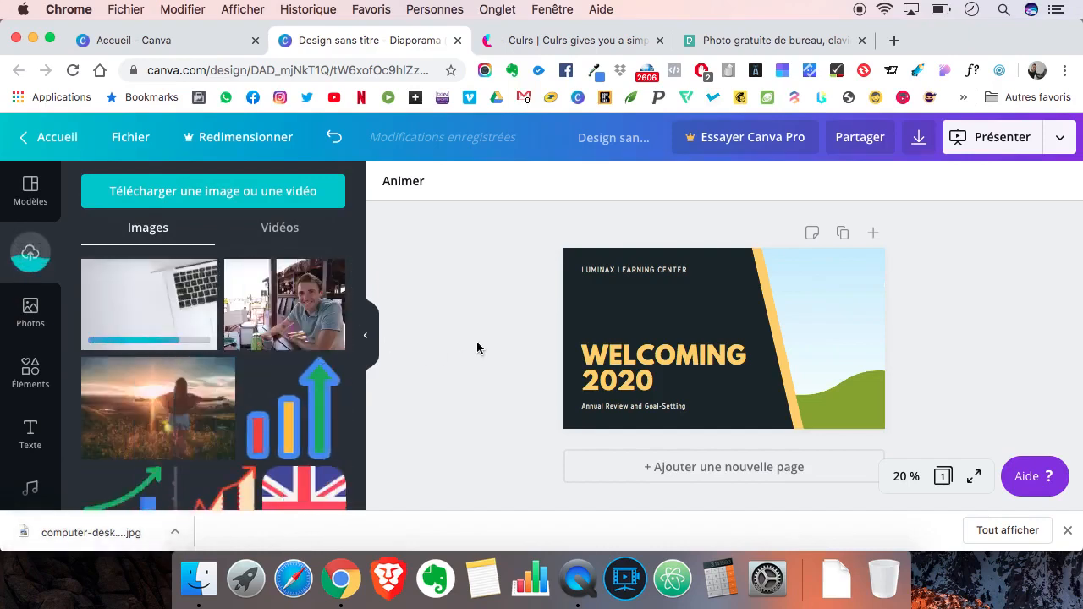
click(1067, 531)
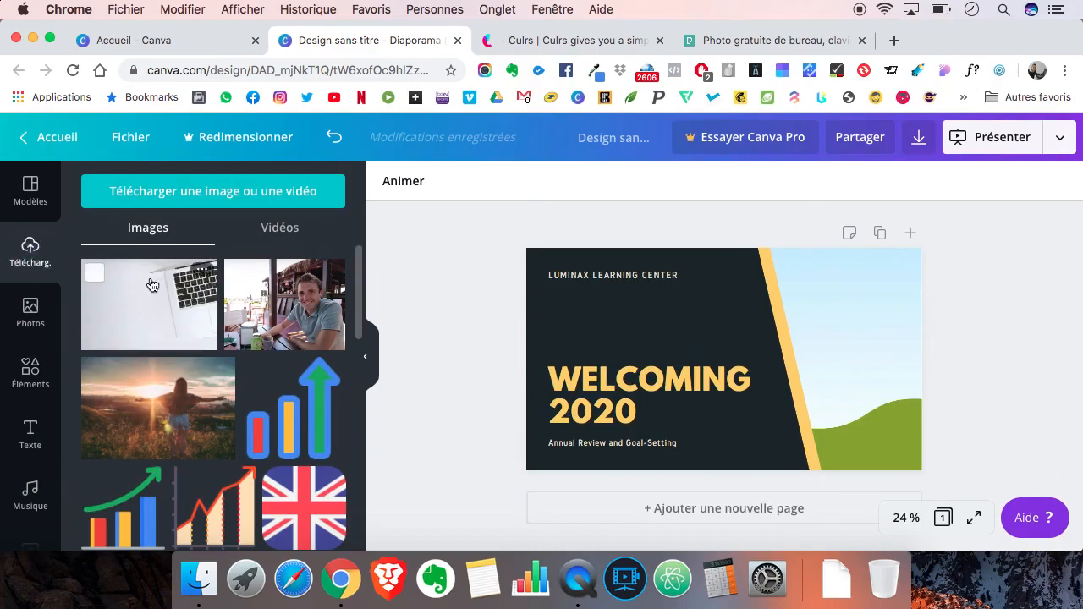
drag(153, 297, 828, 326)
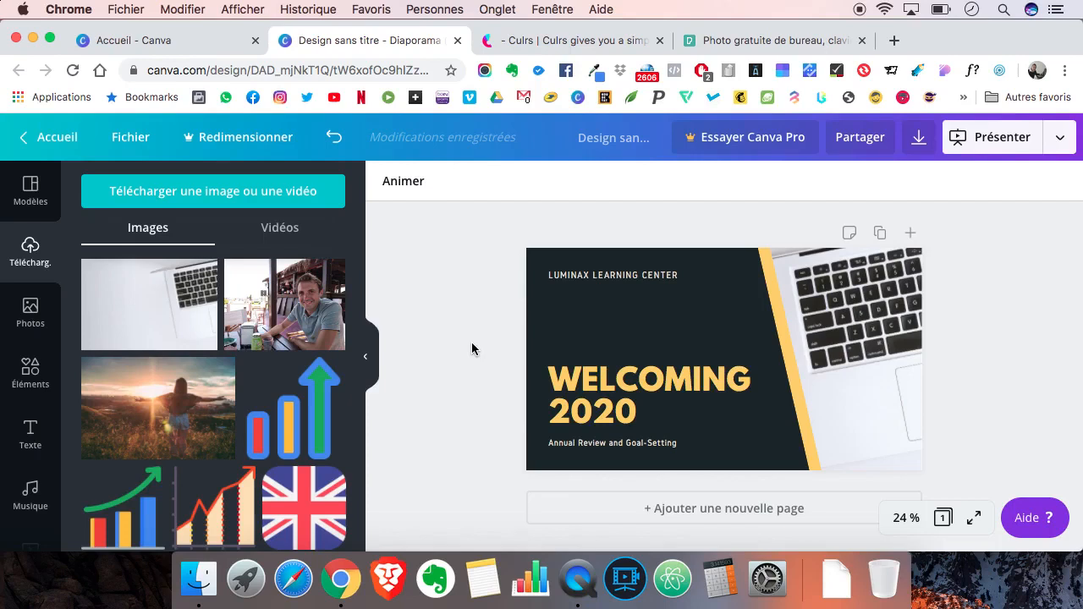
Replace the cover title "WELCOMING 2020" with "CRÉATION DE SITE SHOPIFY".
click(573, 386)
double_click(573, 386)
text(CRÉATI)
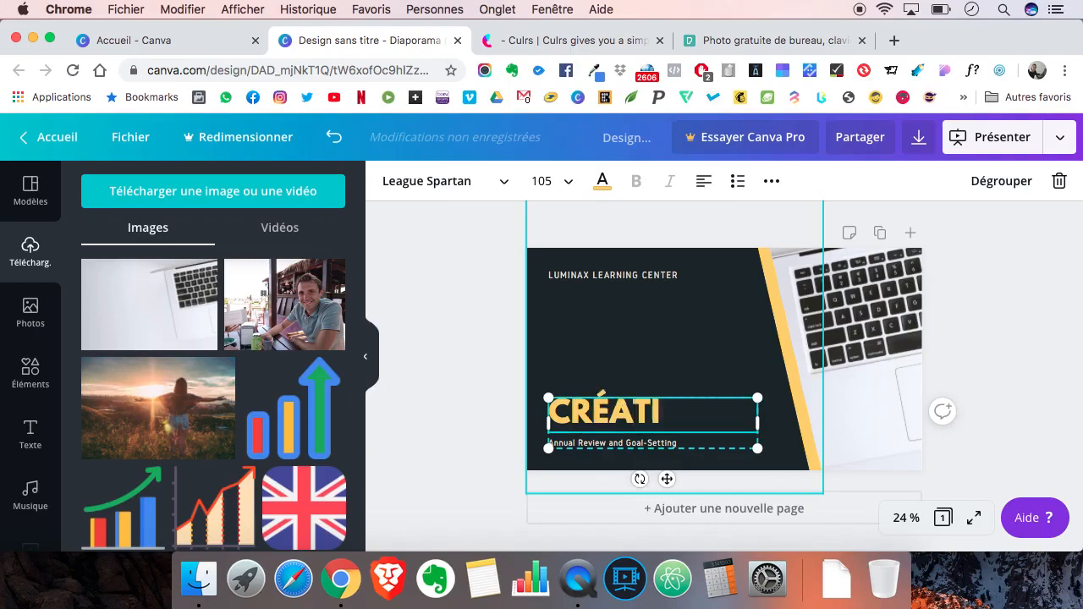
text(ON DE SITE SHOPIFY)
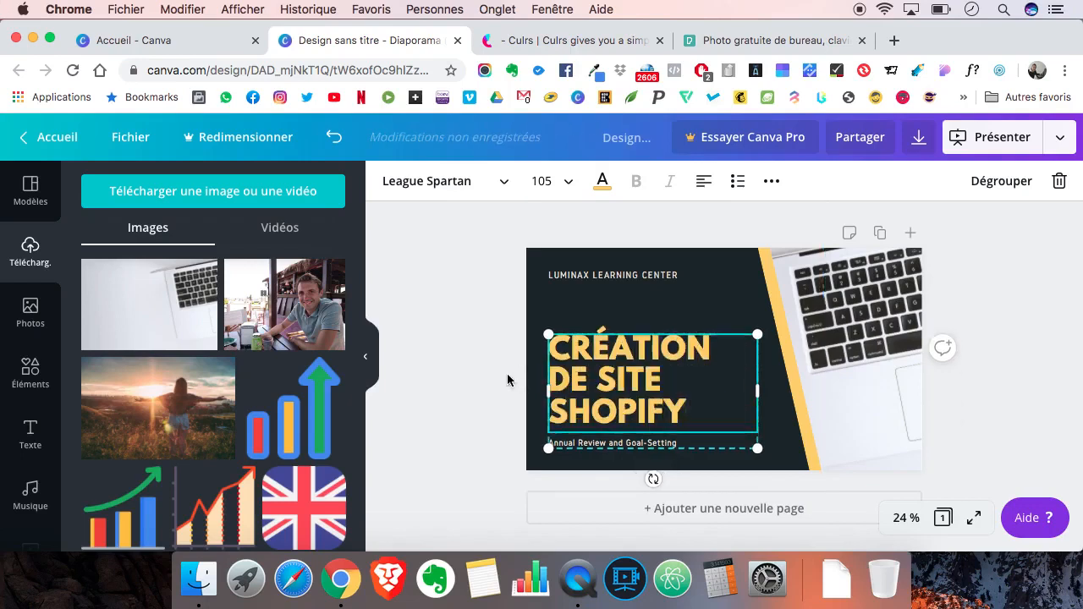
click(478, 355)
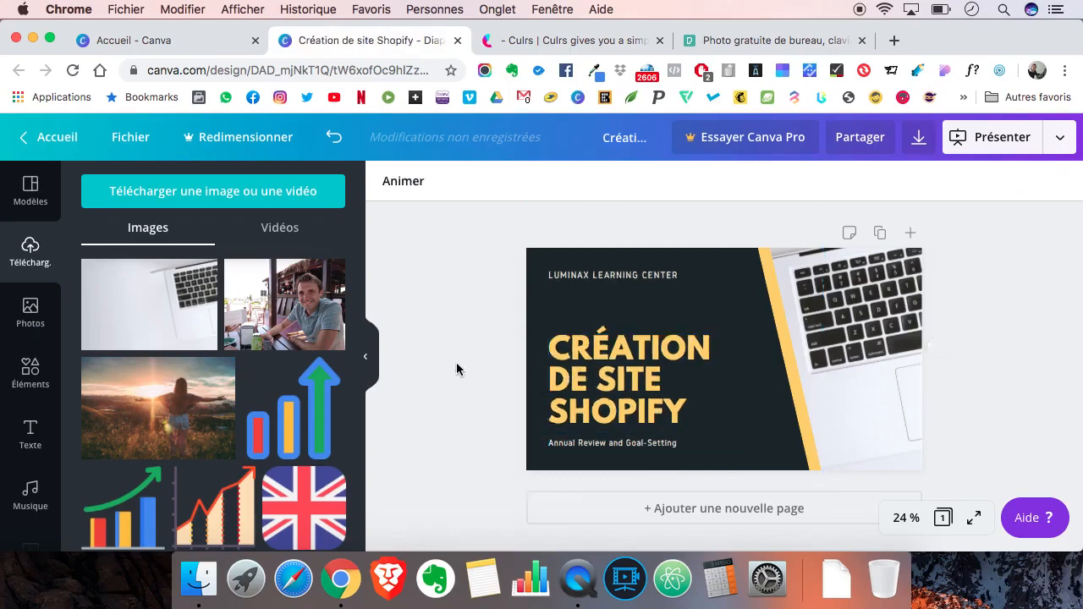
Switch to Culrs, browse the Dark Analogous palettes and copy the fourth green of the Time palette.
click(550, 48)
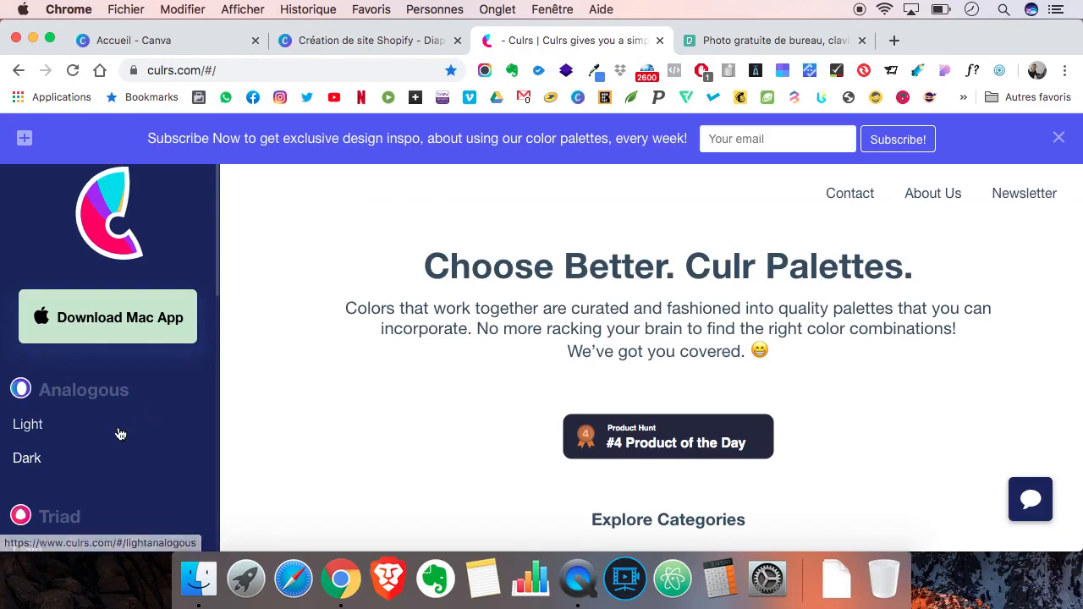
scroll(43, 427, down, 1)
click(52, 433)
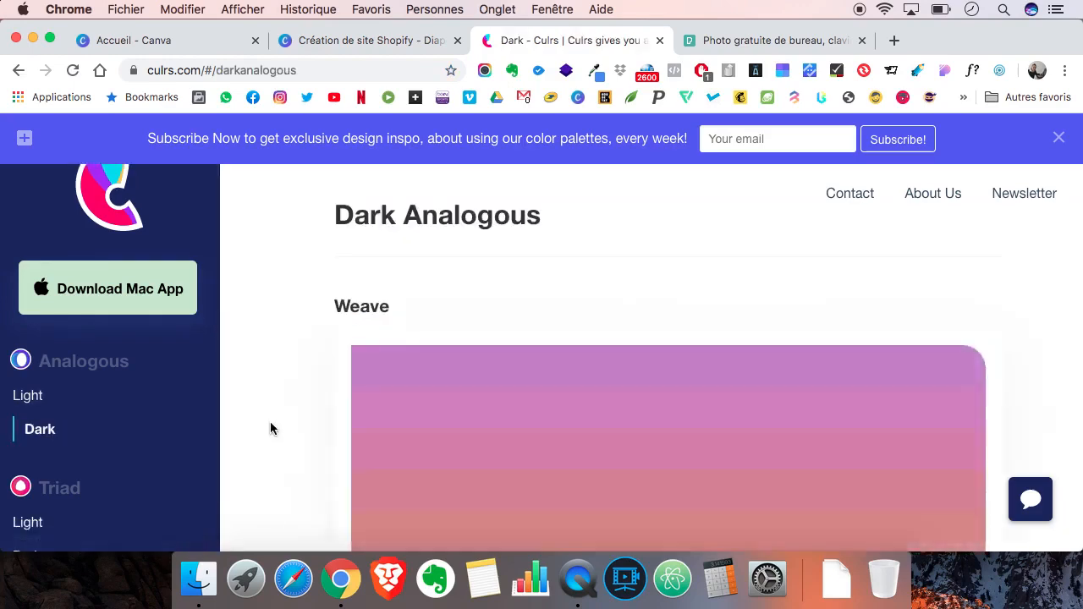
scroll(271, 429, down, 10)
scroll(270, 429, down, 10)
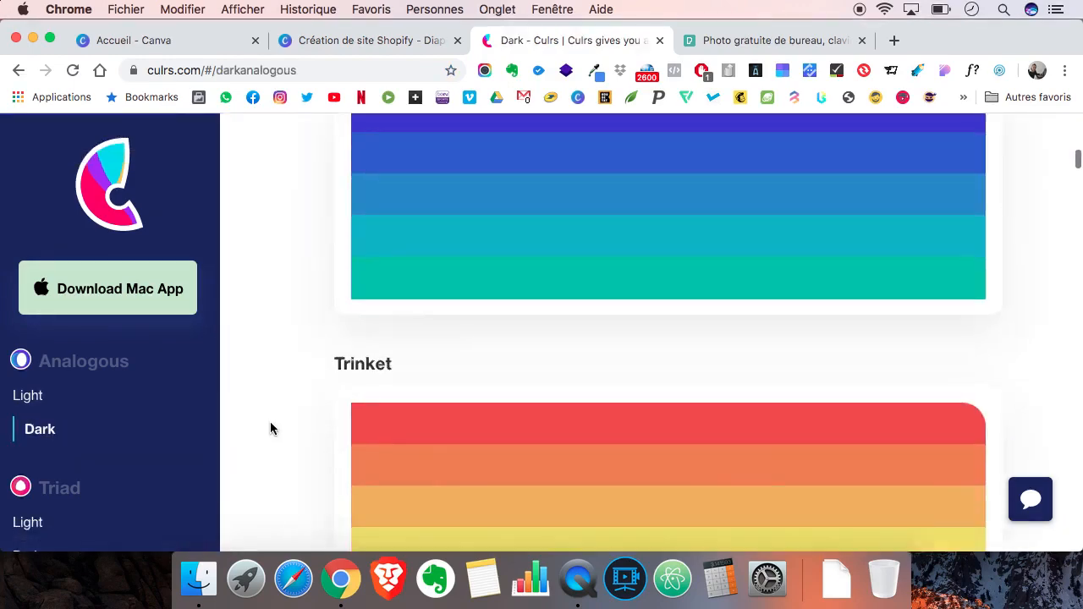
scroll(270, 428, down, 5)
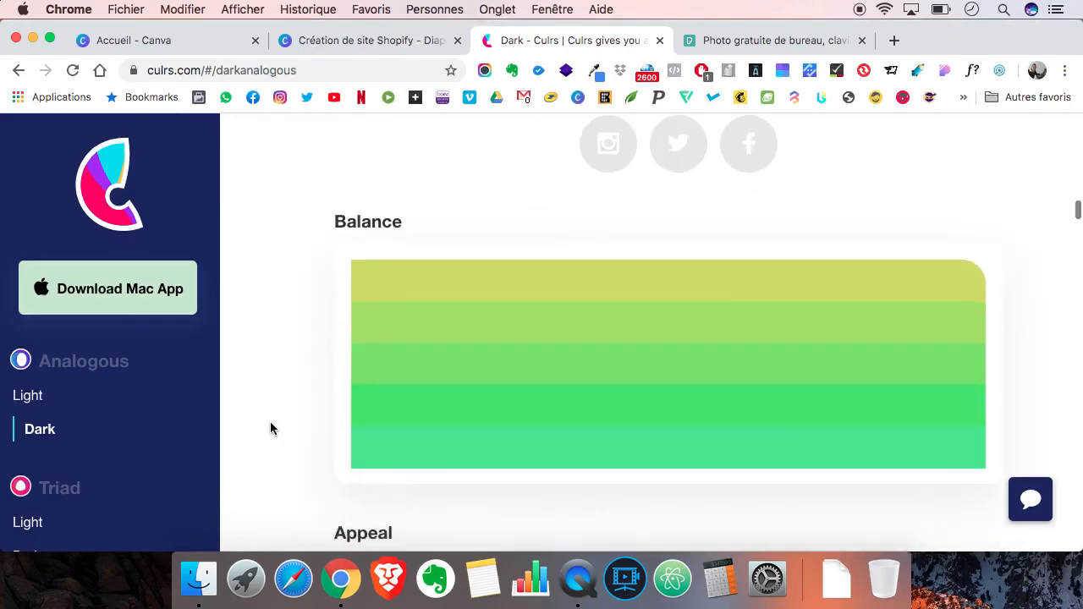
scroll(270, 422, down, 2)
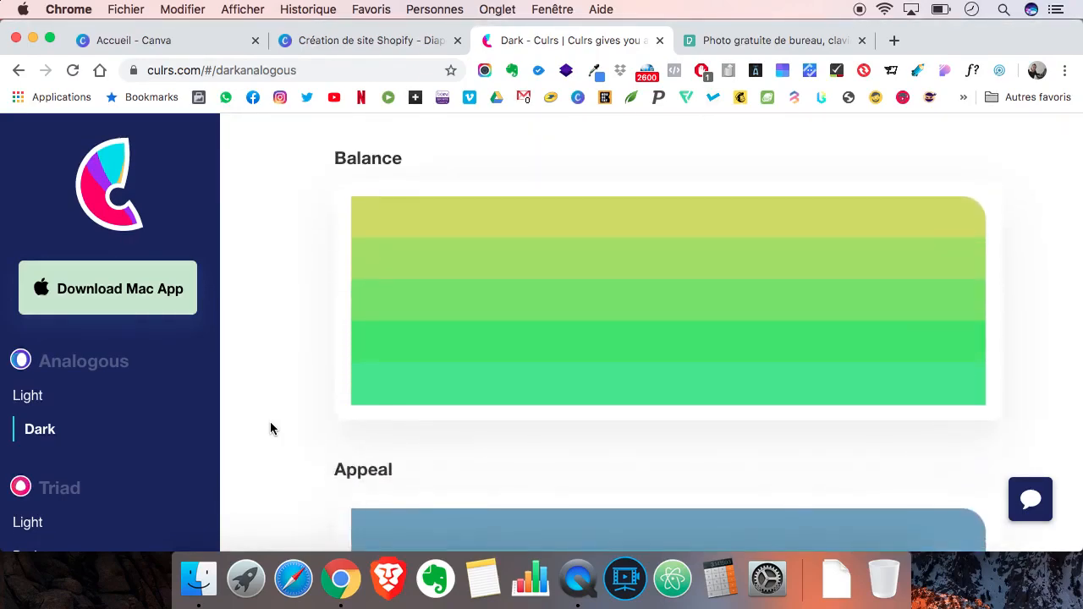
scroll(270, 428, down, 9)
scroll(270, 428, down, 13)
scroll(270, 423, down, 13)
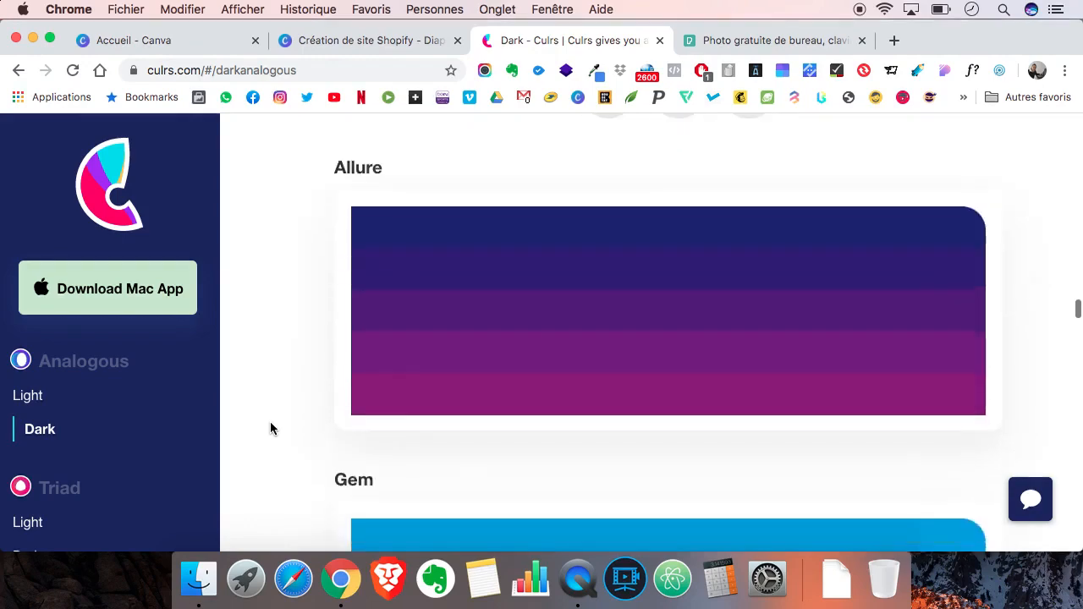
scroll(270, 423, down, 15)
scroll(270, 428, down, 15)
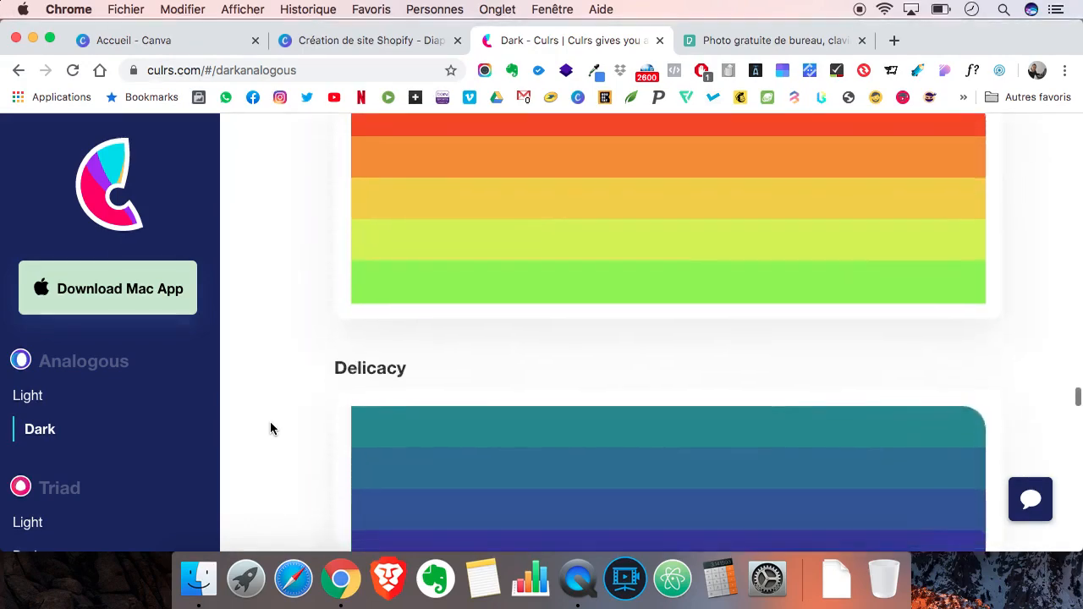
scroll(270, 428, down, 13)
scroll(270, 428, down, 14)
scroll(270, 429, down, 13)
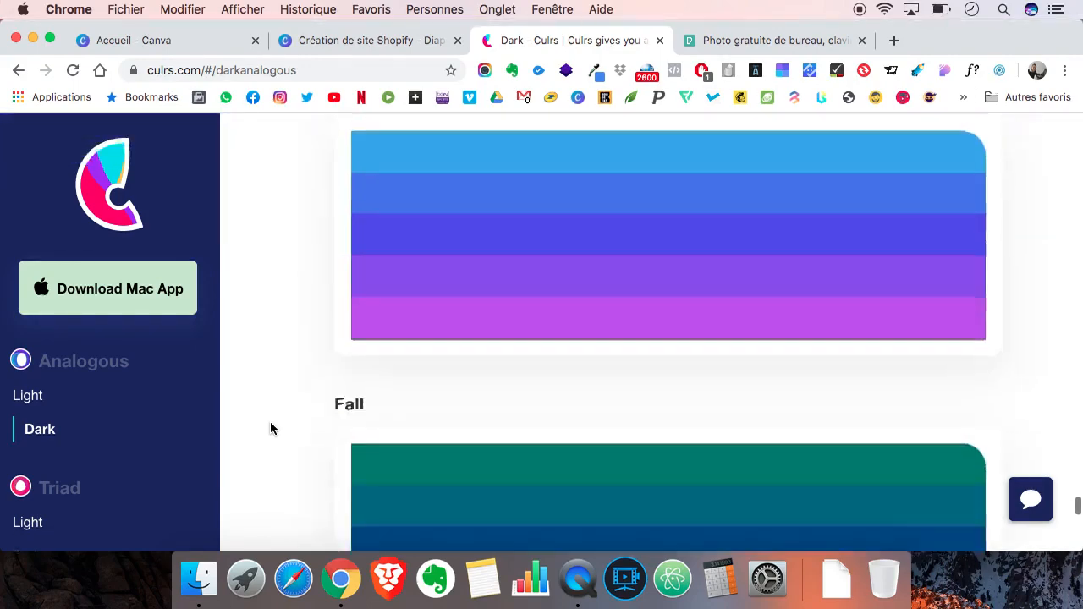
scroll(270, 428, down, 10)
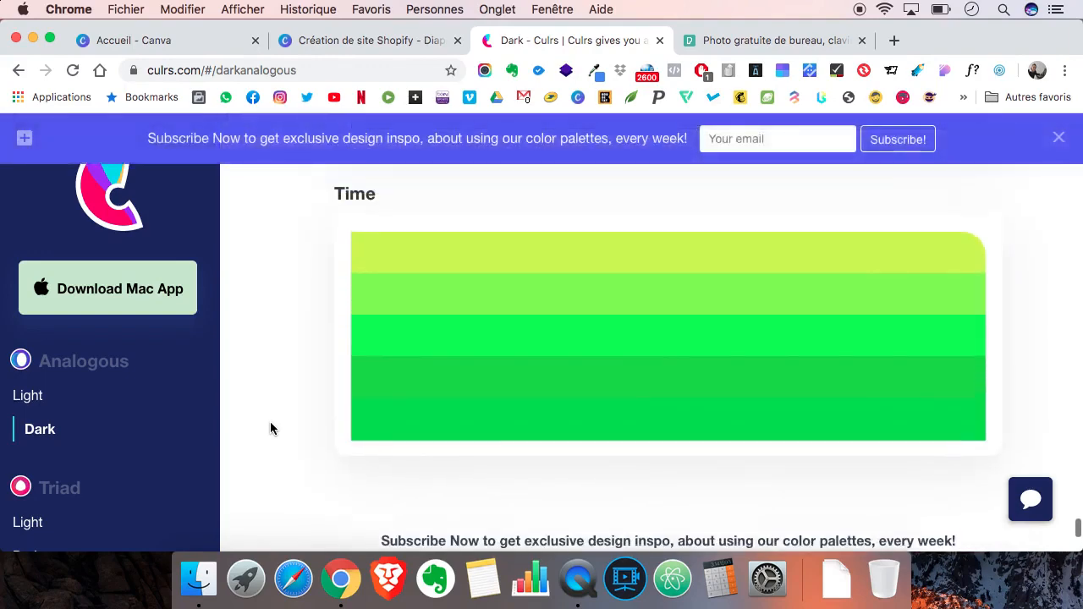
click(659, 380)
Return to the Canva design and set the cover title's text colour to #40D617.
click(362, 41)
click(593, 364)
click(593, 364)
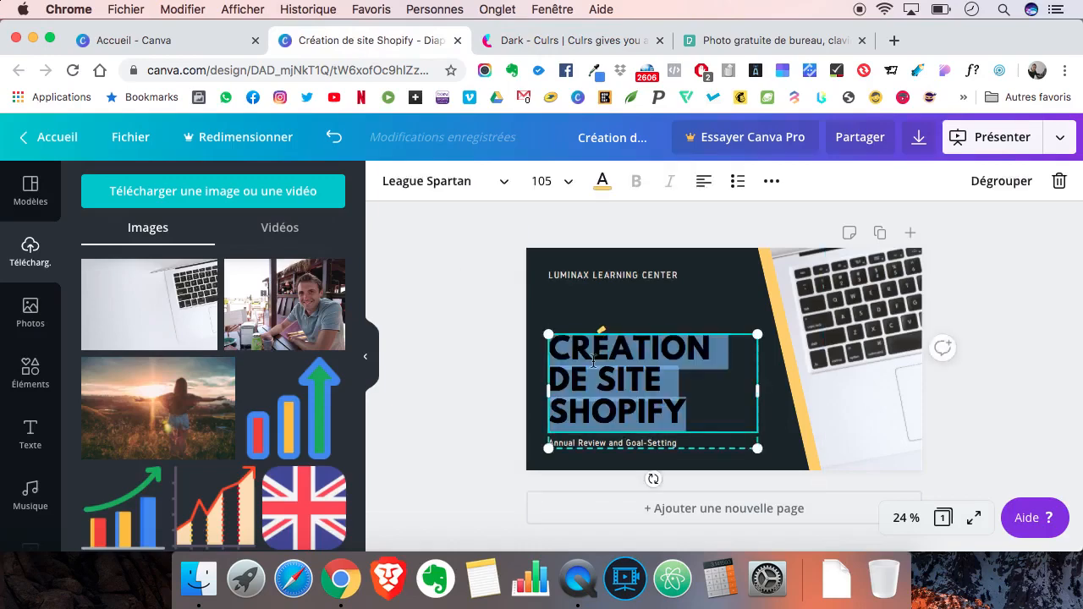
click(603, 181)
click(99, 282)
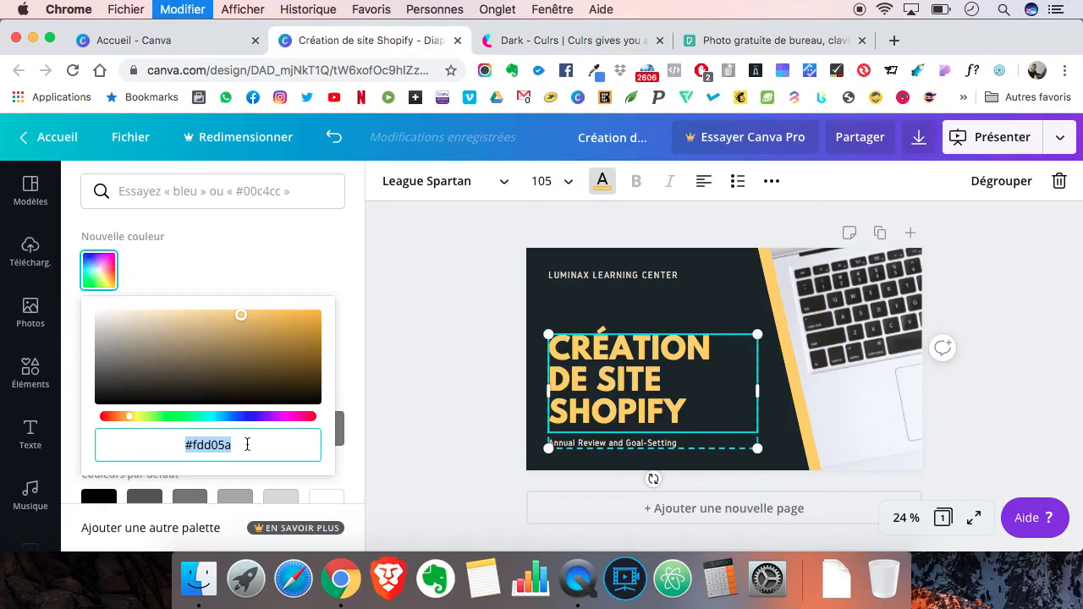
text(#40D617)
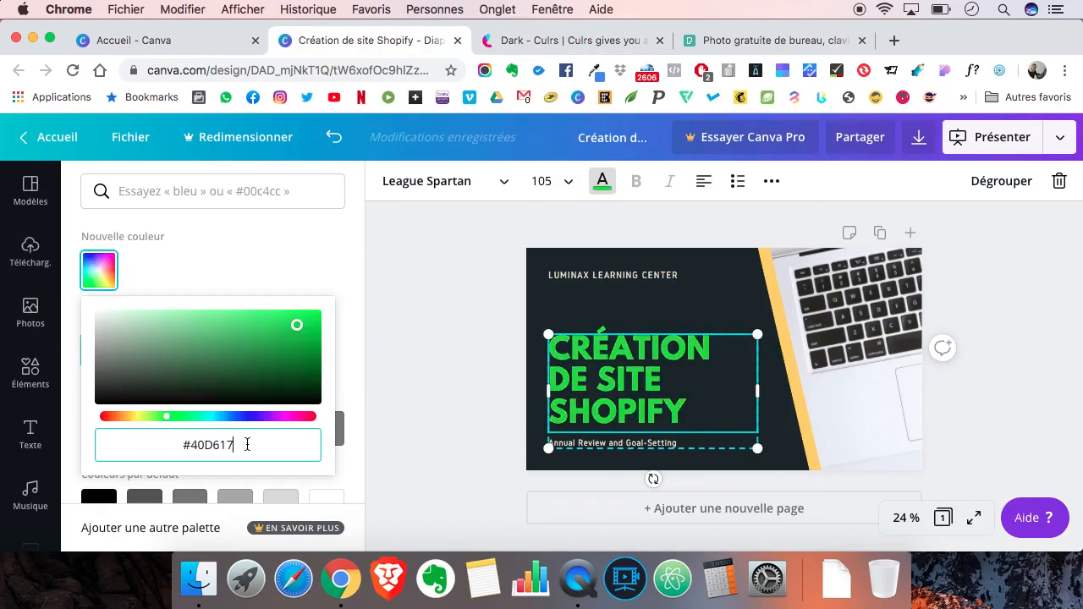
click(479, 361)
click(479, 361)
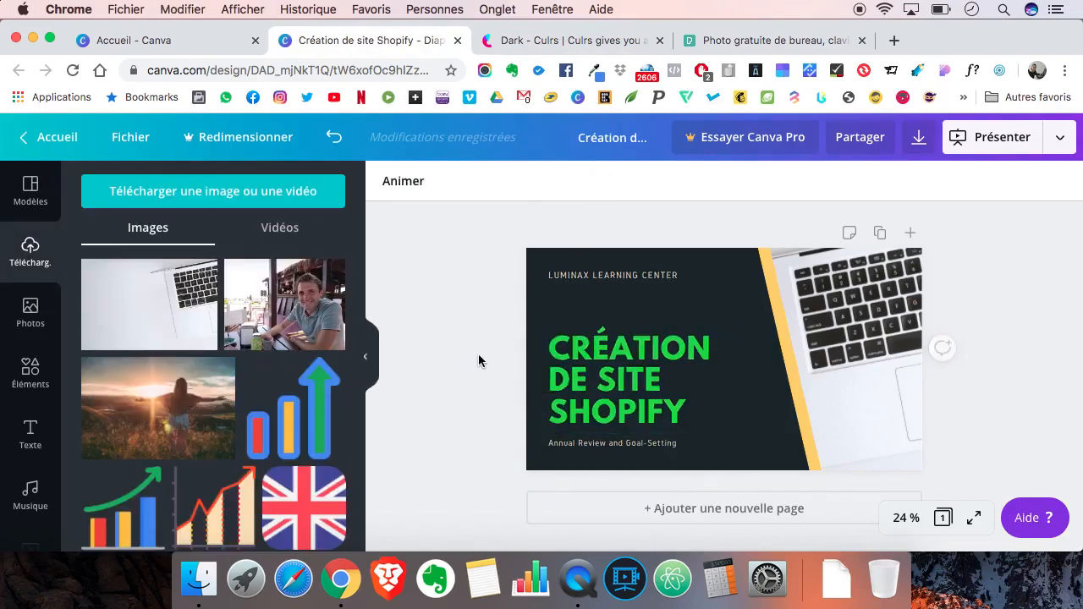
Ungroup the title from its subtitle and delete the "Annual Review and Goal-Setting" text.
click(600, 361)
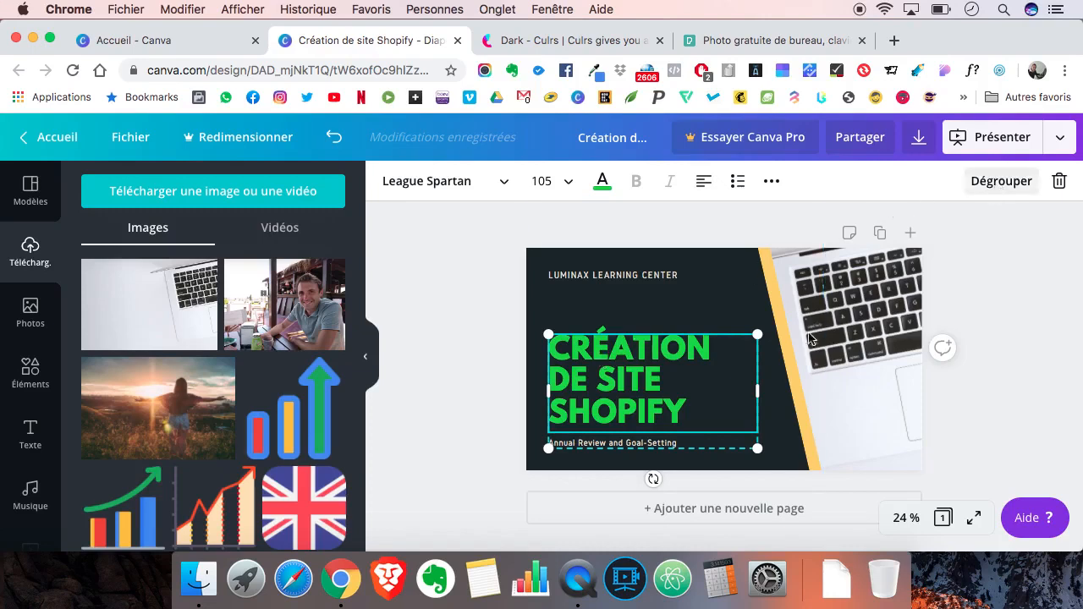
click(985, 180)
click(455, 373)
click(592, 448)
key(Delete)
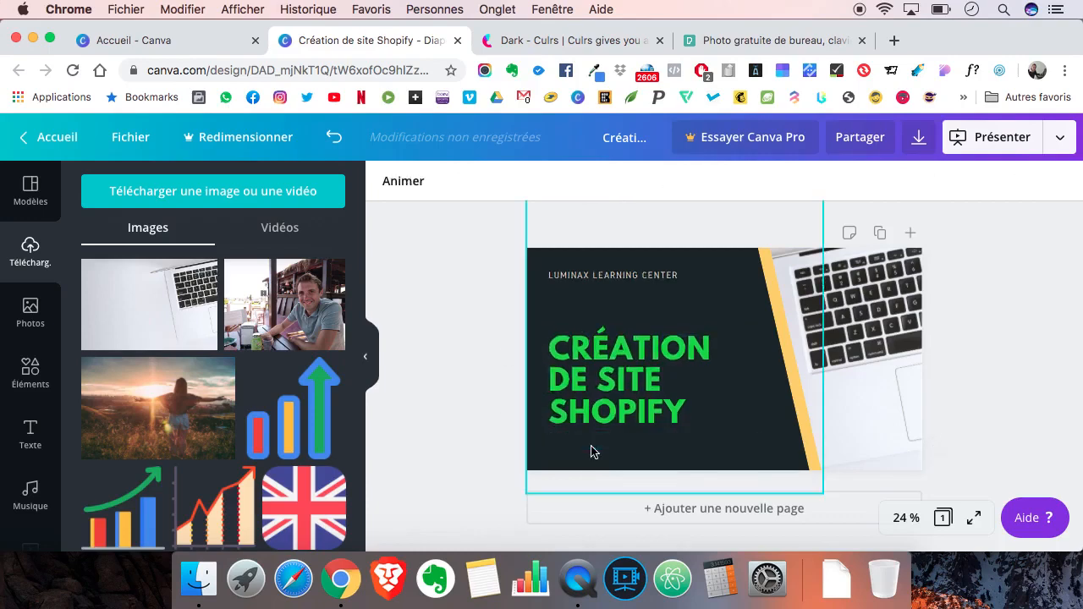
Replace the "LUMINAX LEARNING CENTER" text with the freelancer's name followed by "SUR BEFREELANCR".
click(596, 272)
click(596, 272)
text(JA)
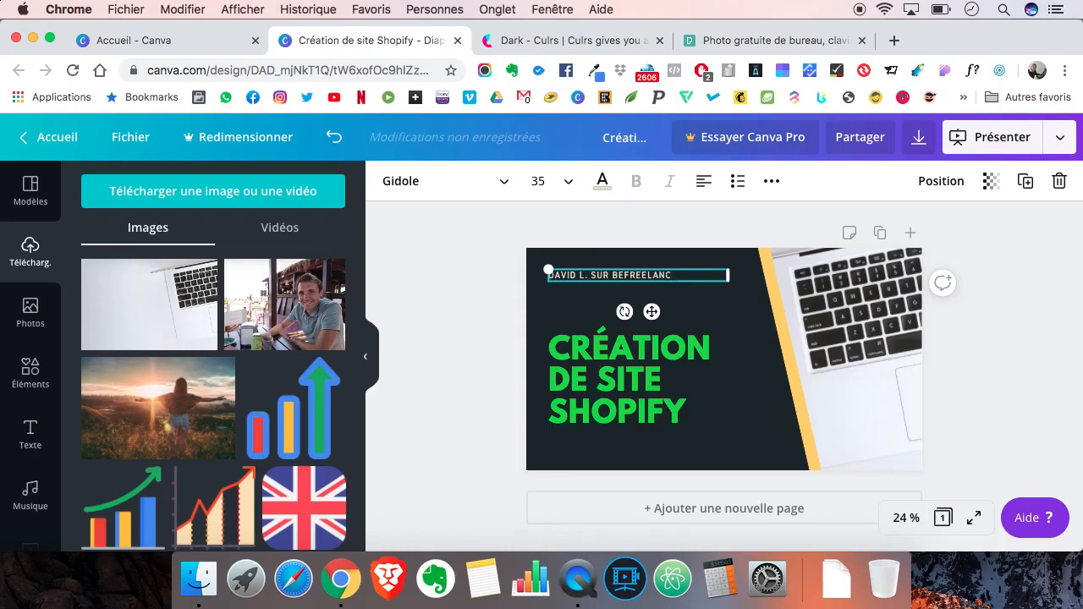
click(481, 357)
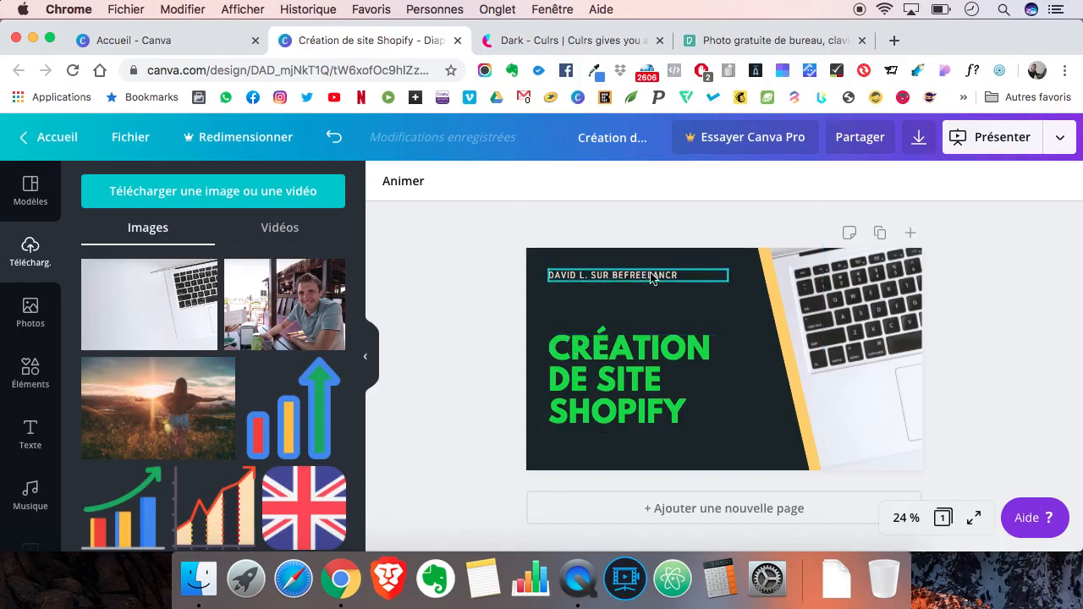
Set the line height of the "CRÉATION DE SITE SHOPIFY" title to 1,3.
click(578, 369)
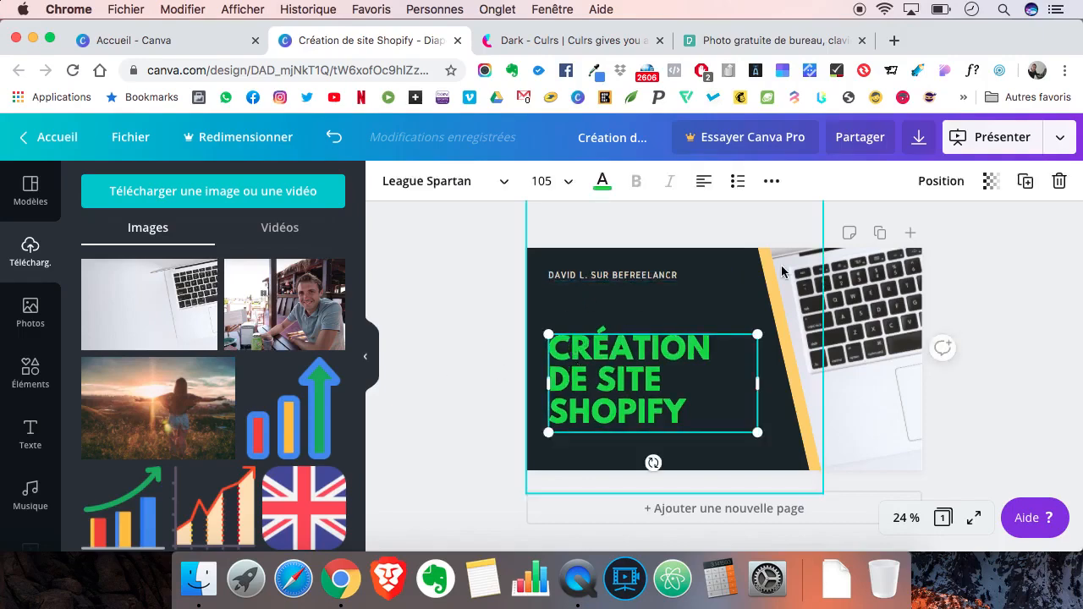
click(771, 181)
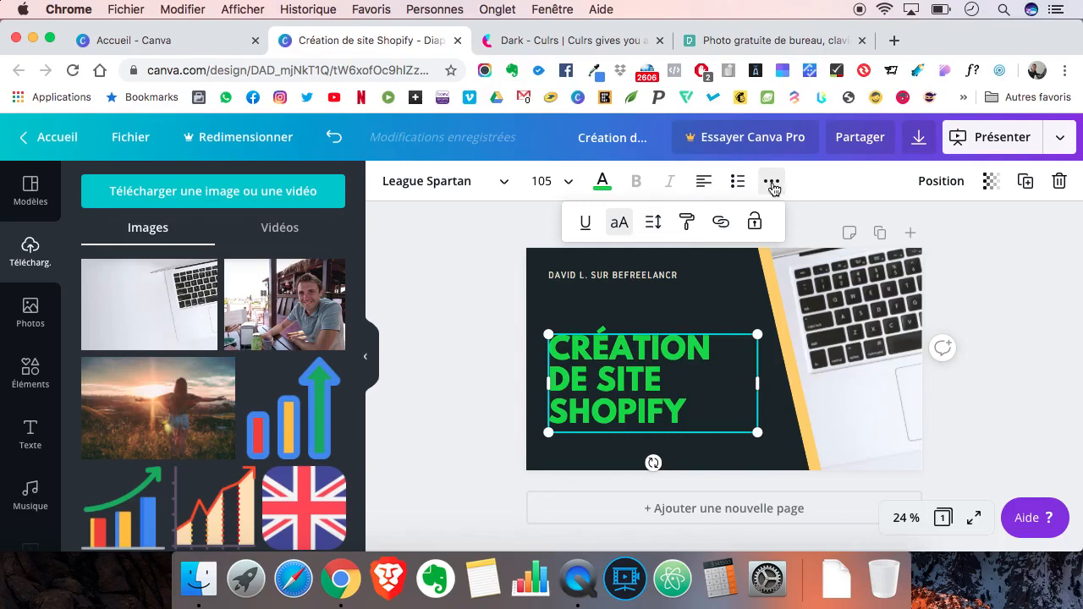
click(643, 228)
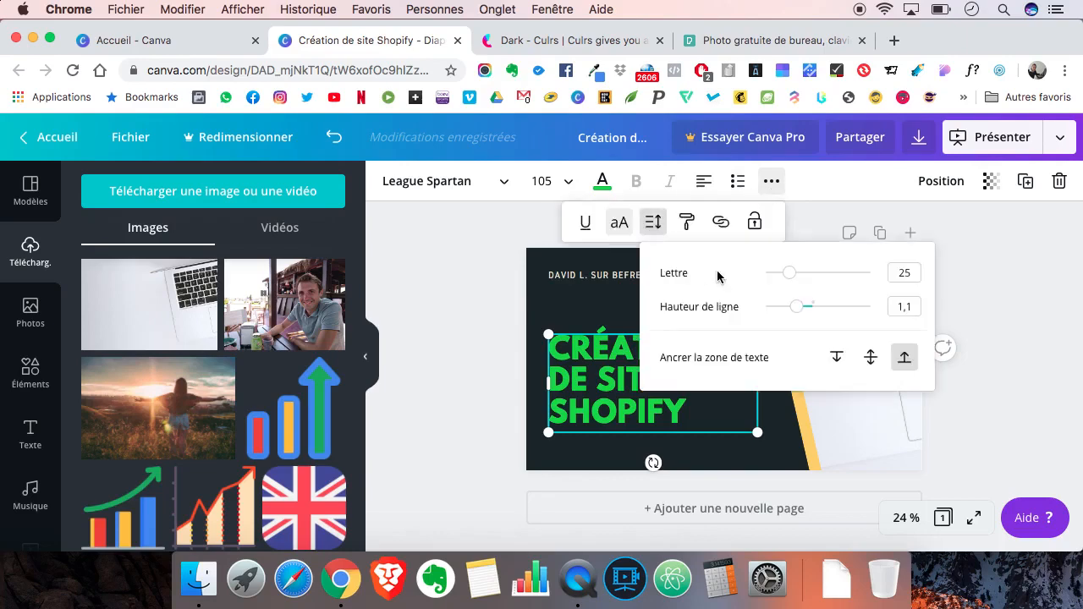
drag(799, 312, 807, 306)
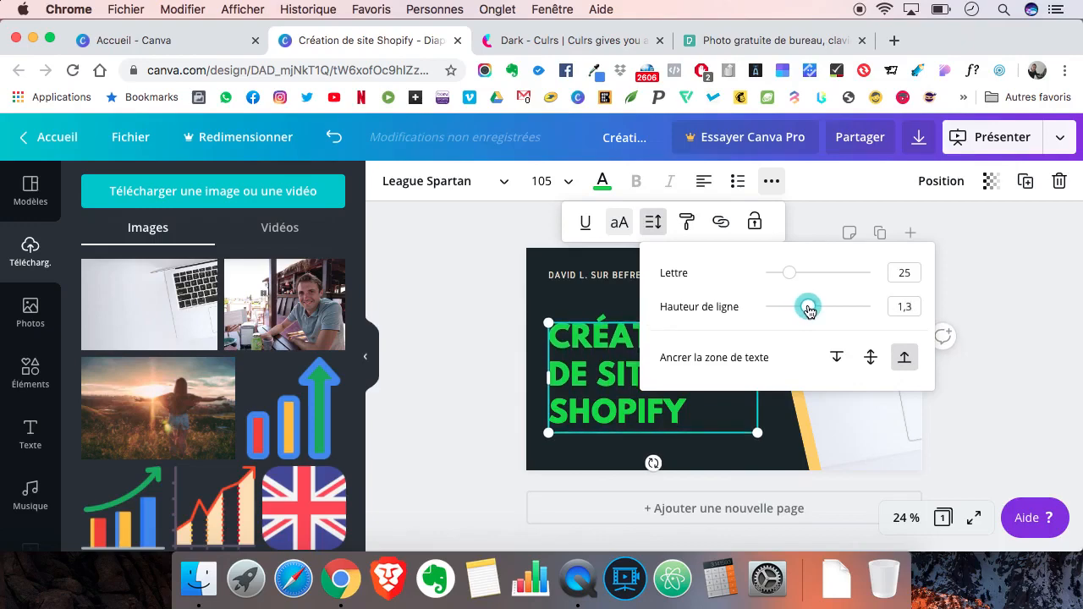
Move the "CRÉATION DE SITE SHOPIFY" title slightly down on the cover and deselect it.
click(474, 364)
click(604, 390)
drag(604, 390, 604, 393)
click(468, 350)
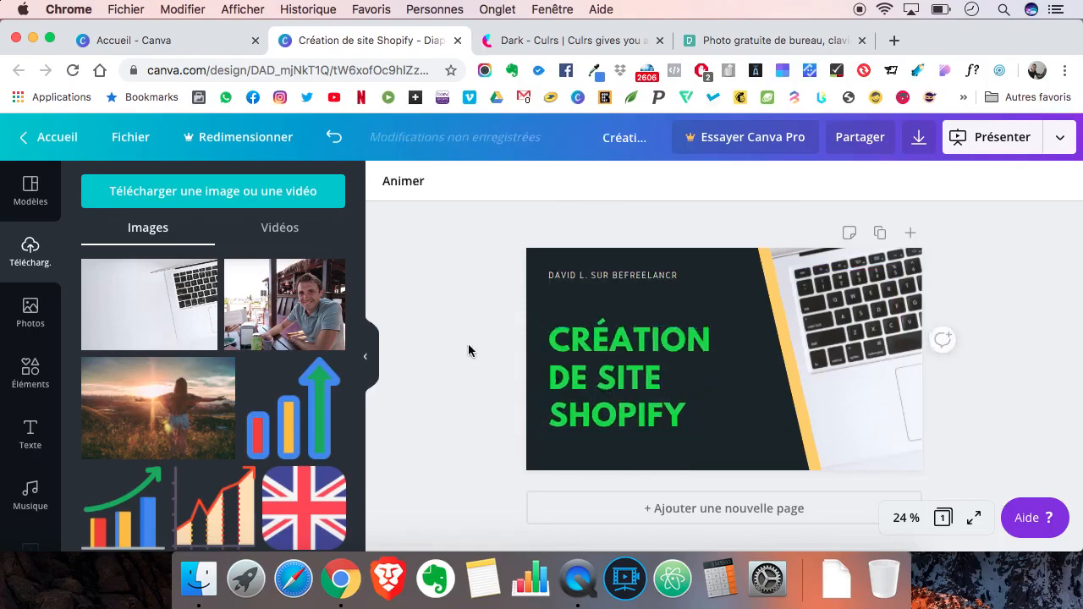
Recolour the yellow diagonal stripe beside the laptop photo with the same document green as the title.
click(790, 347)
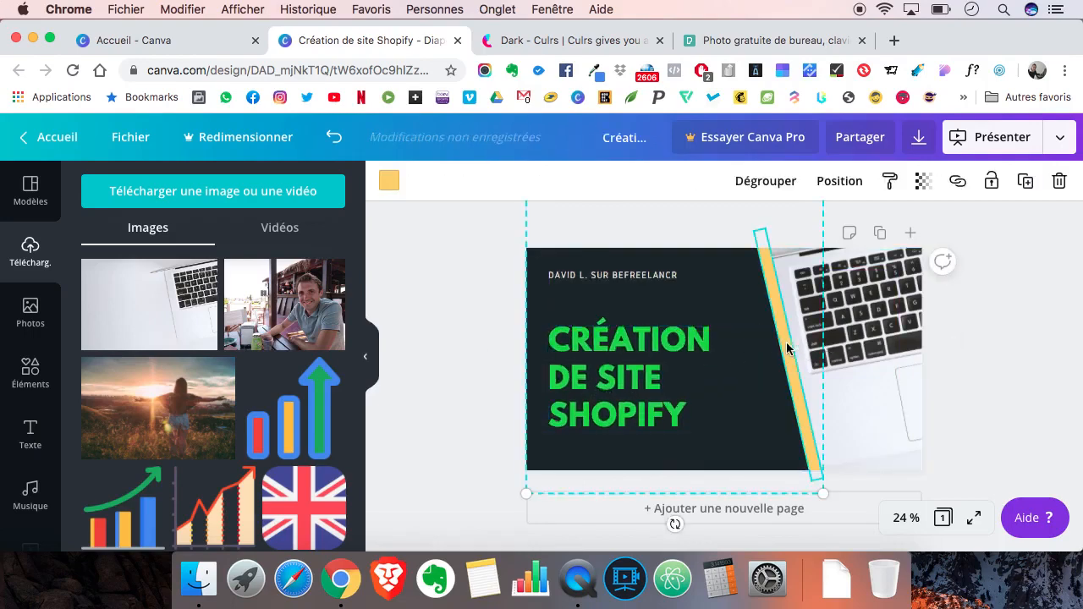
click(388, 183)
click(145, 352)
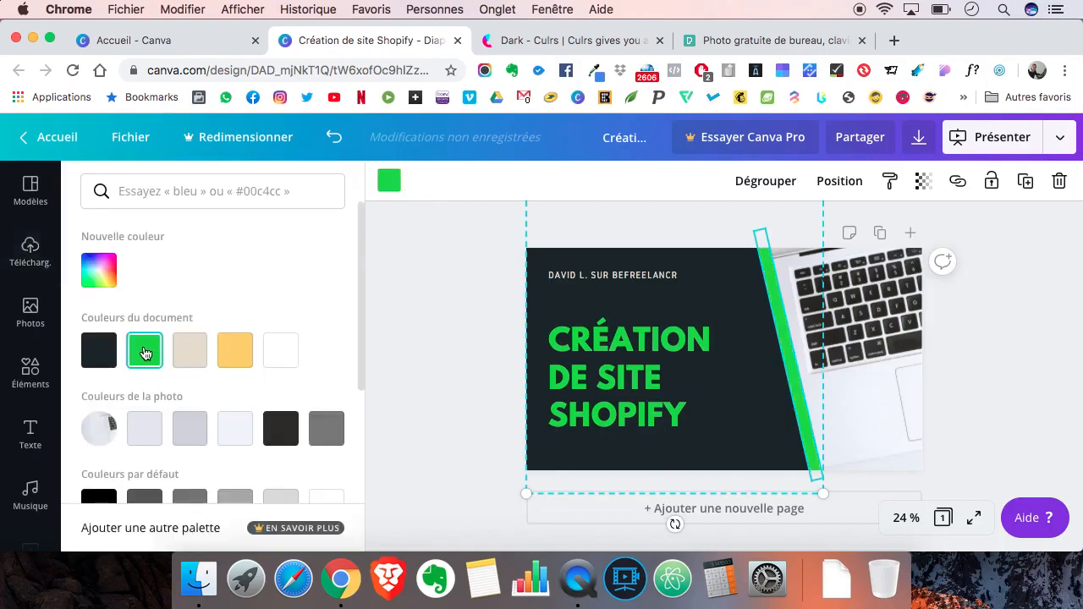
click(466, 343)
click(480, 353)
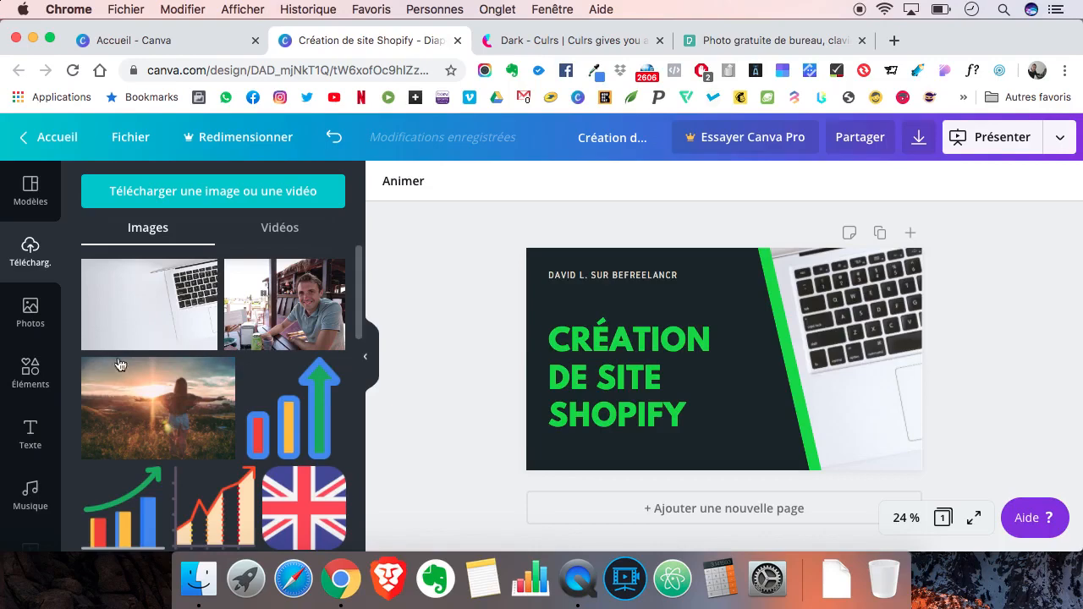
Look through the uploaded images for logos, flags and icons that could decorate the cover.
scroll(26, 377, down, 3)
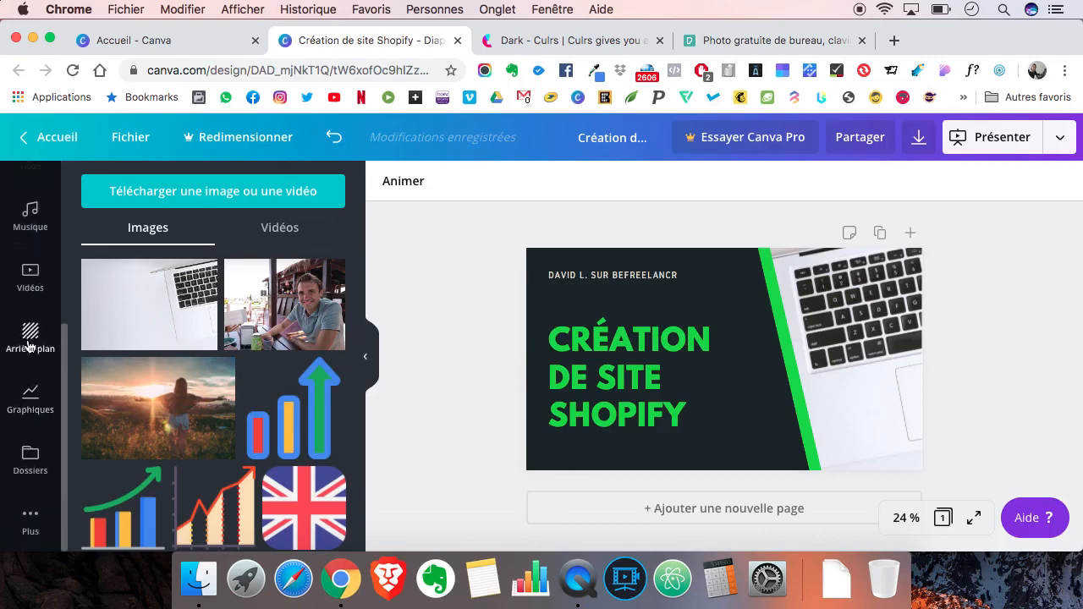
scroll(29, 372, up, 3)
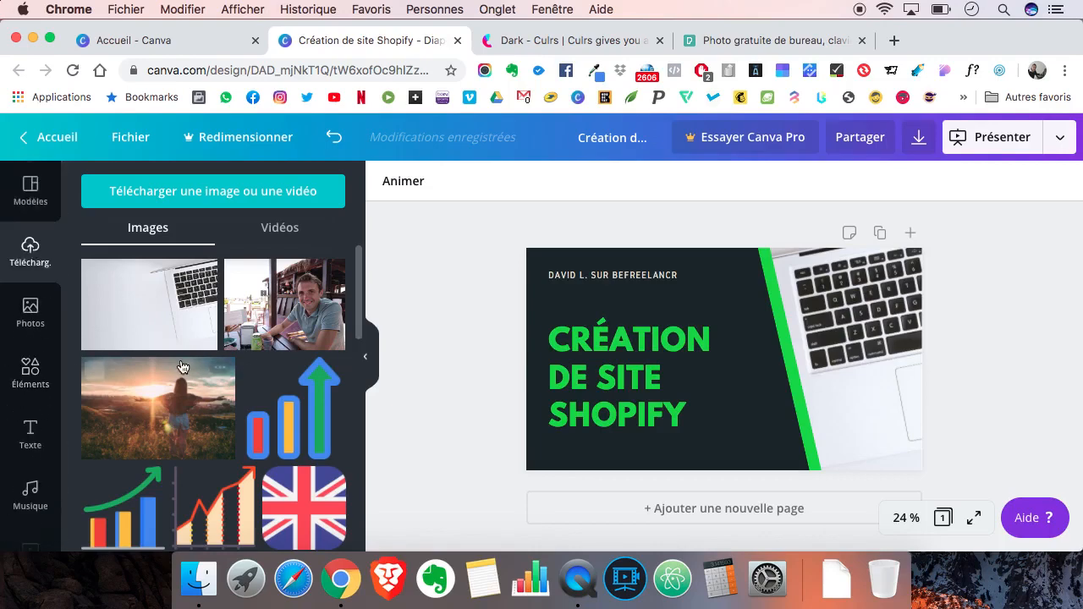
scroll(182, 367, down, 10)
scroll(182, 367, down, 10)
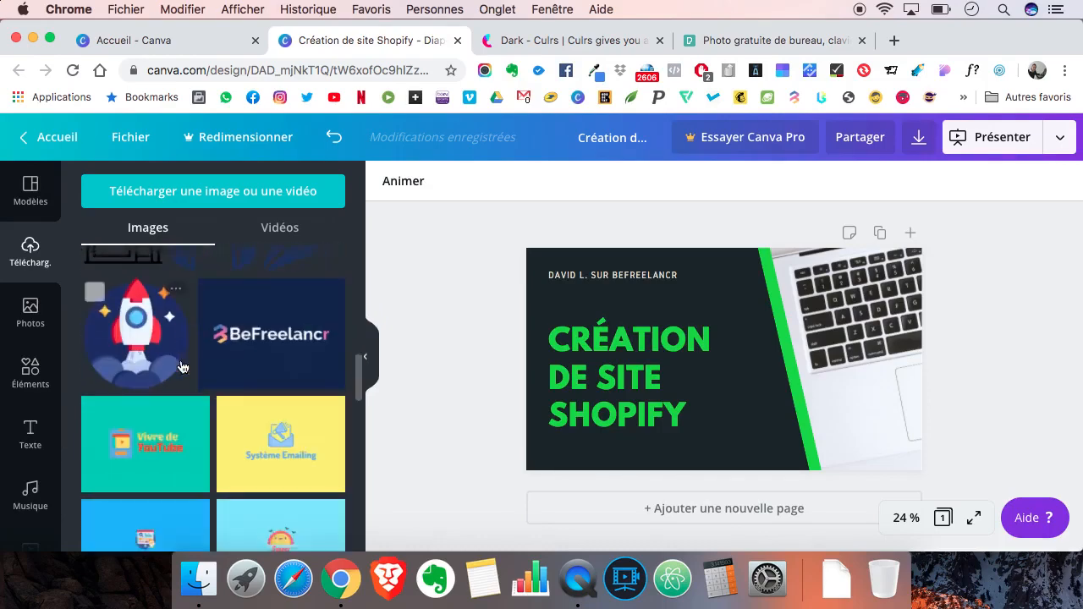
scroll(182, 367, down, 10)
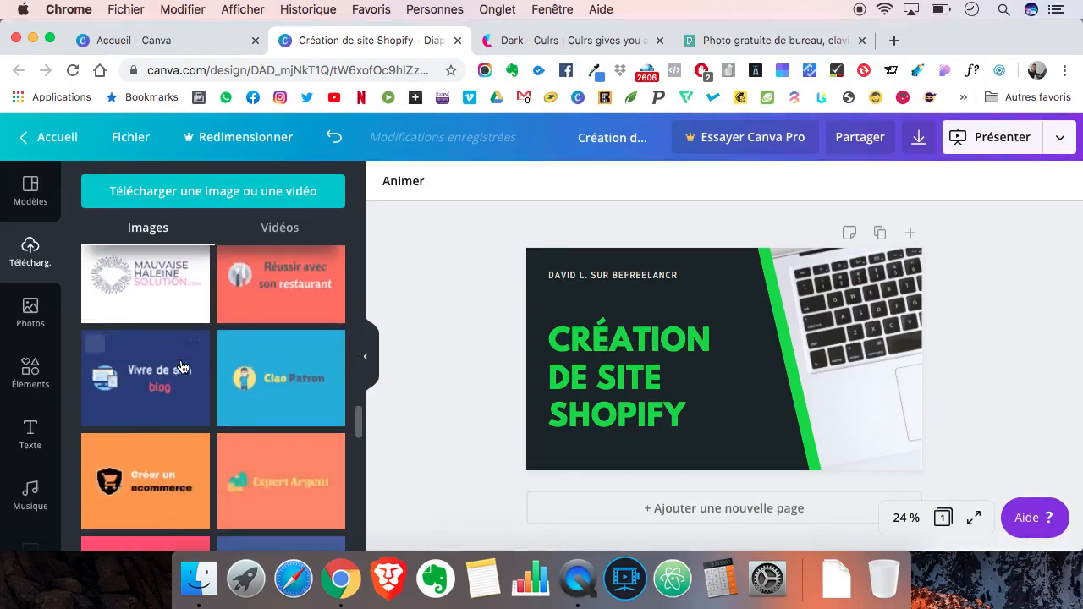
scroll(182, 367, down, 10)
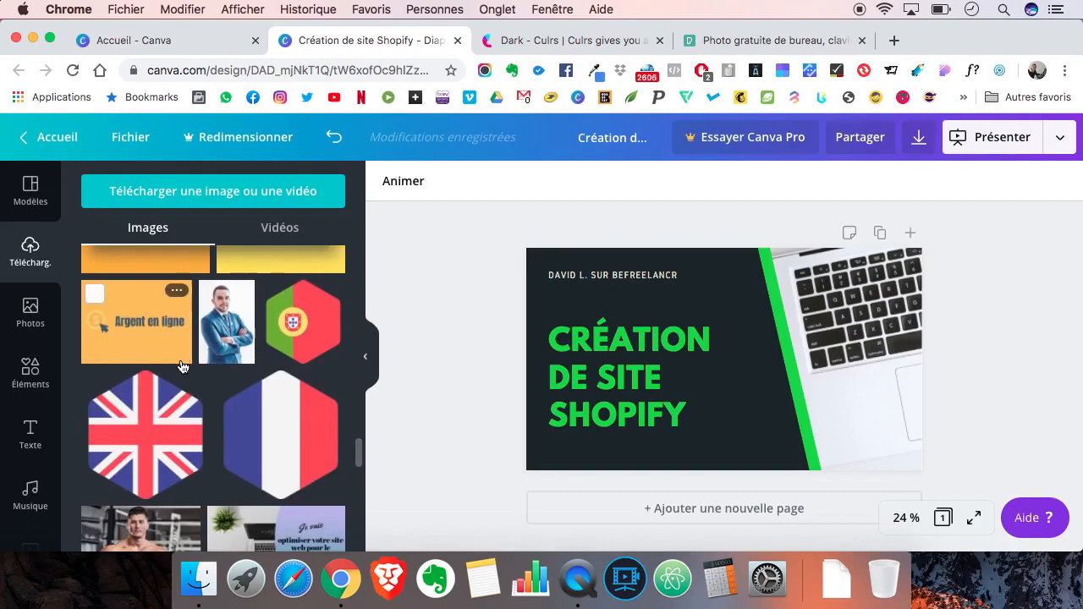
scroll(182, 366, down, 10)
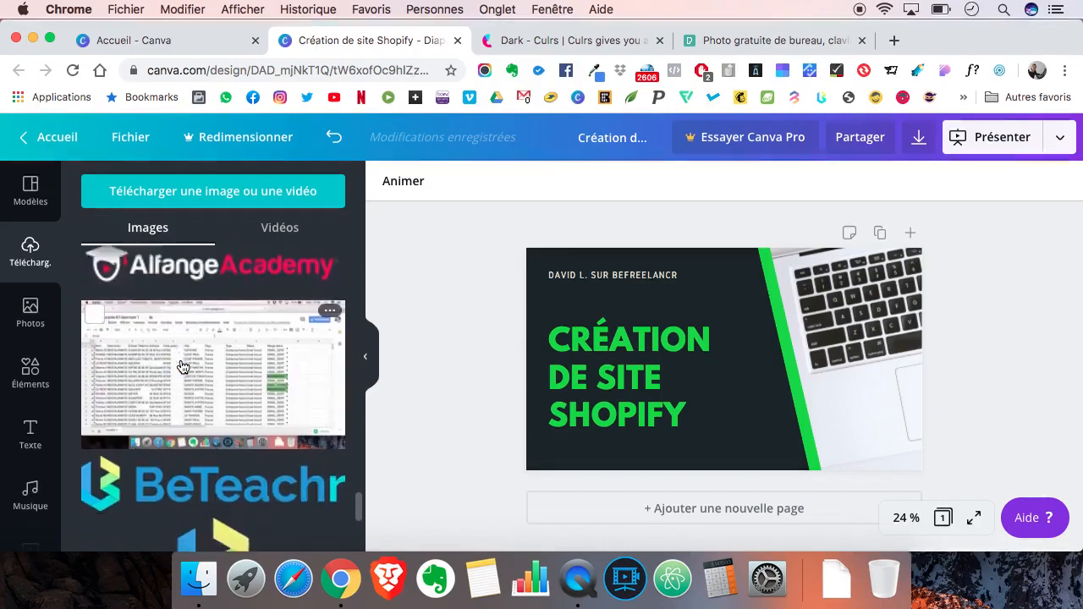
scroll(182, 367, down, 10)
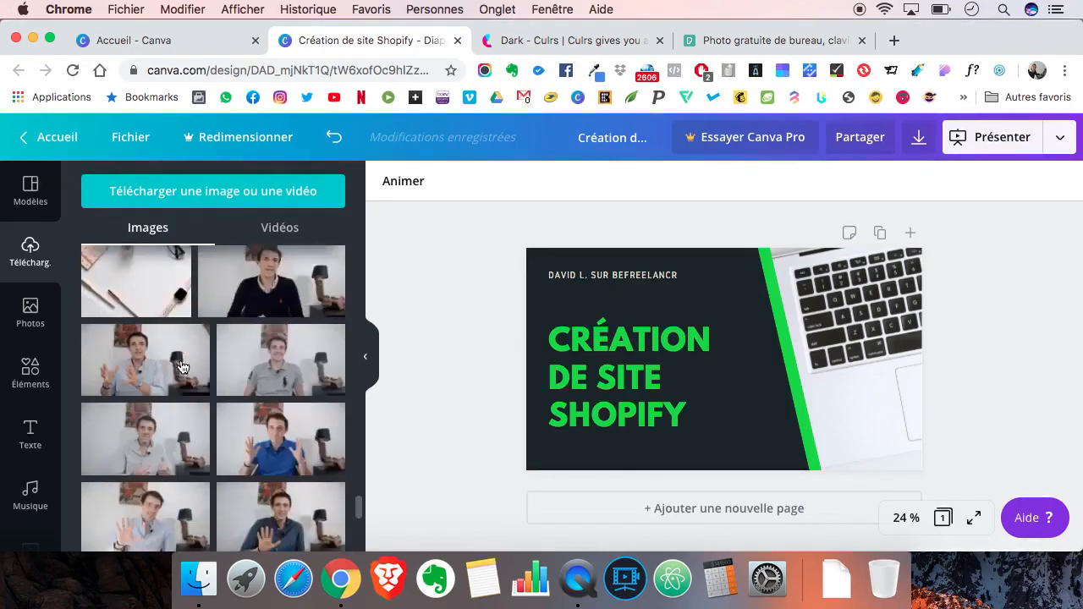
scroll(182, 367, down, 10)
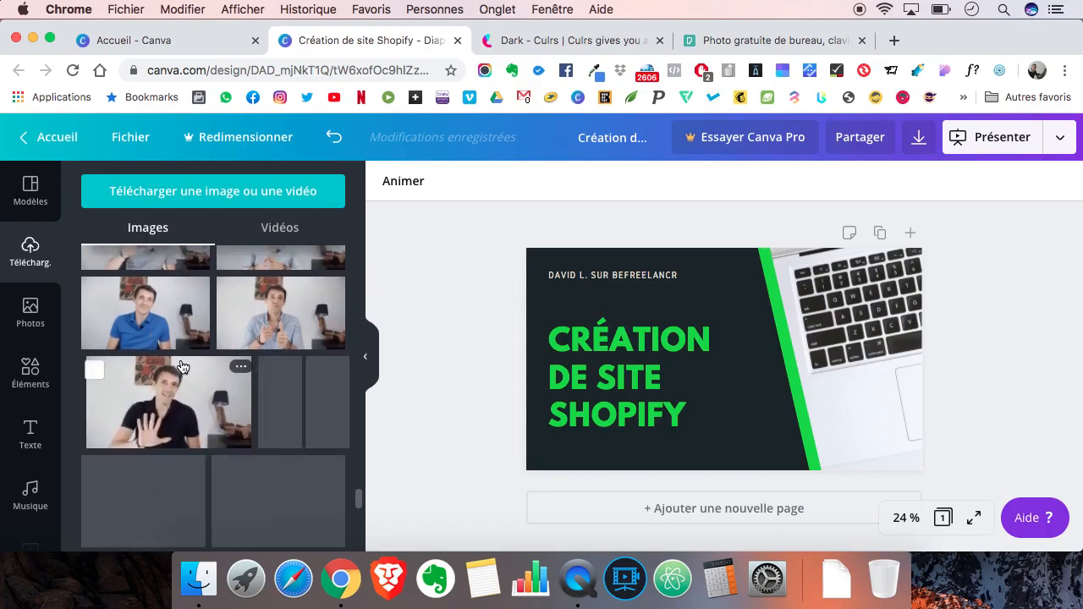
scroll(182, 367, down, 10)
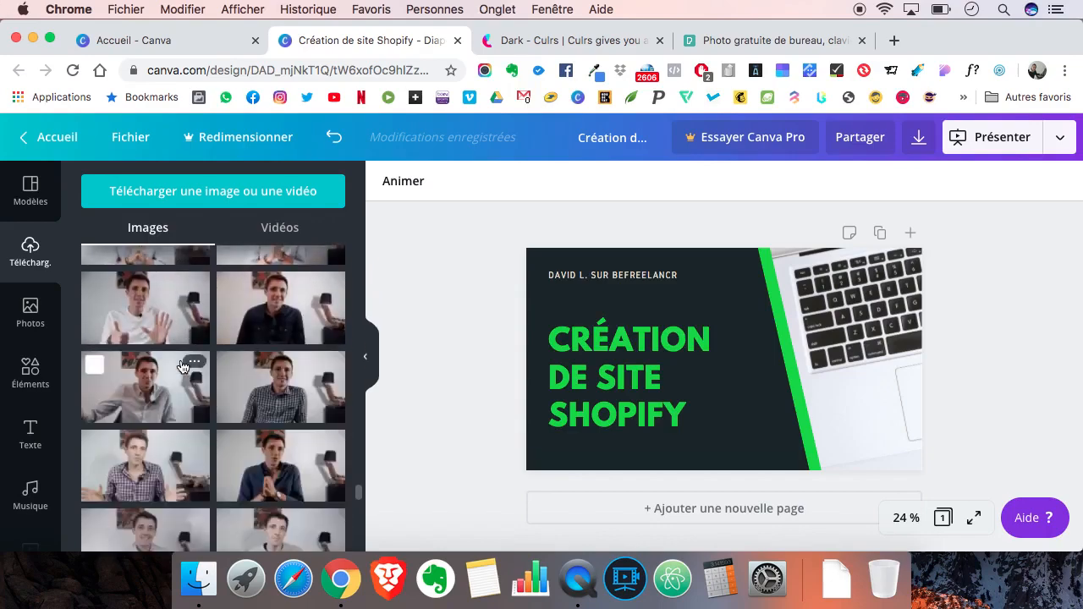
scroll(183, 366, up, 20)
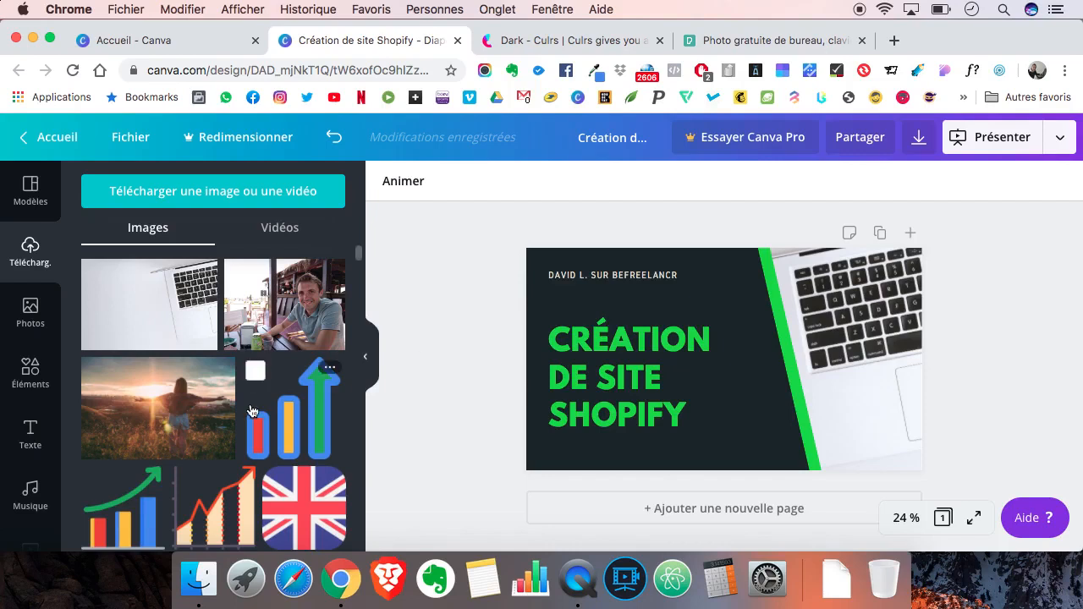
Try the uploaded British flag at a reduced size beside the word "SHOPIFY" and delete it again.
scroll(263, 373, down, 2)
click(306, 479)
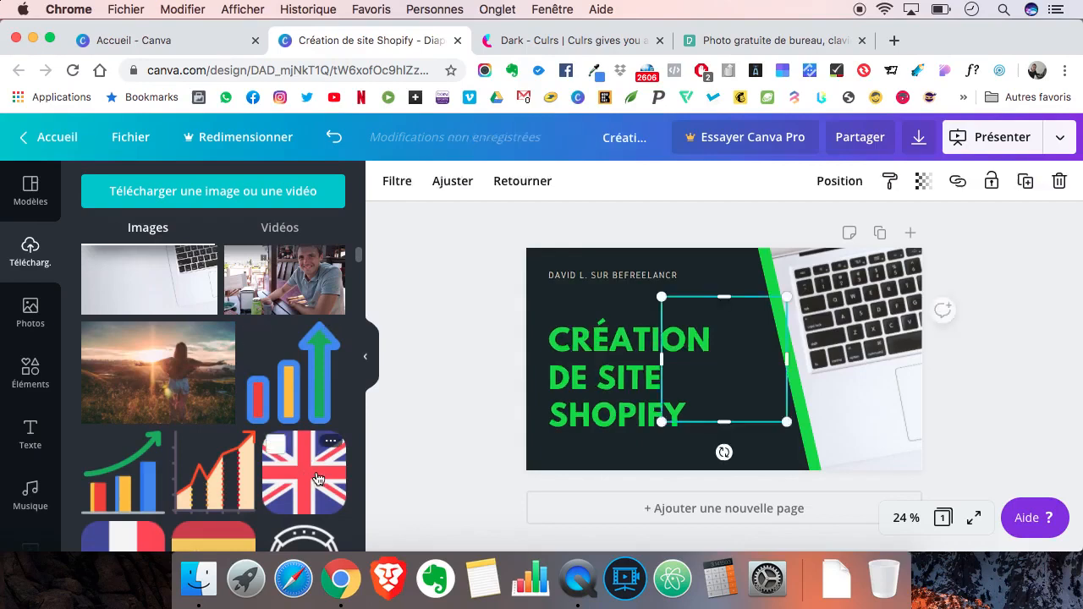
drag(764, 403, 731, 370)
drag(696, 336, 751, 418)
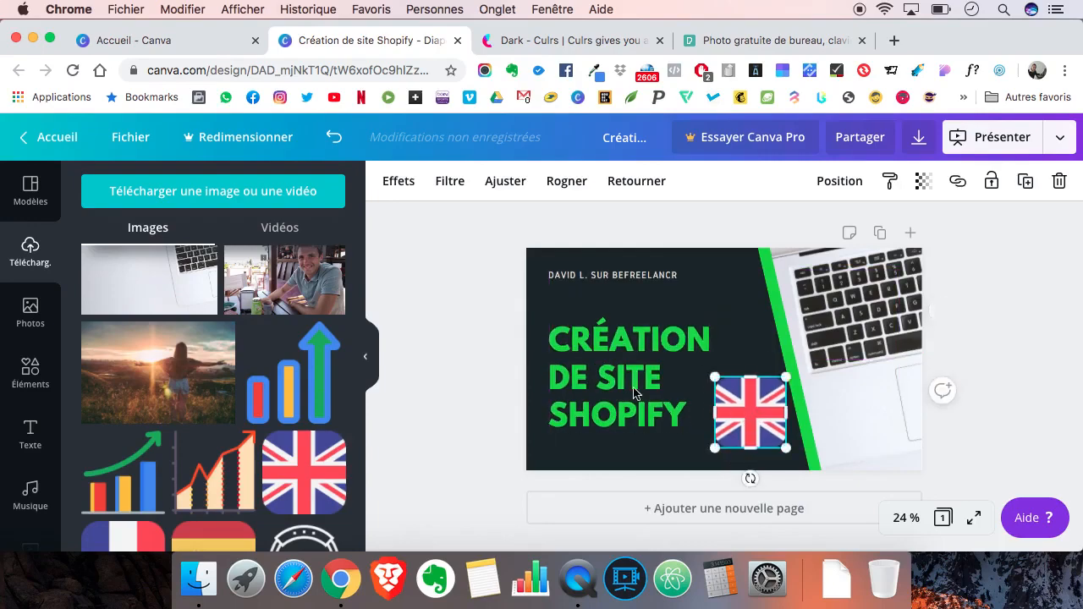
key(BackSpace)
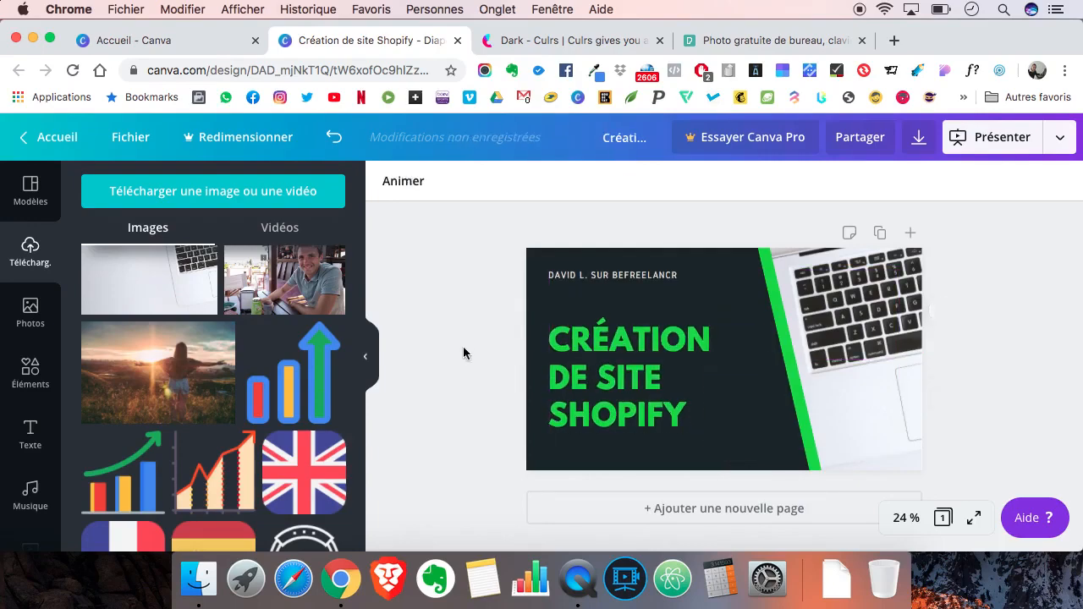
Try the uploaded white headphones icon on the cover at a reduced size and delete it again.
scroll(286, 395, down, 3)
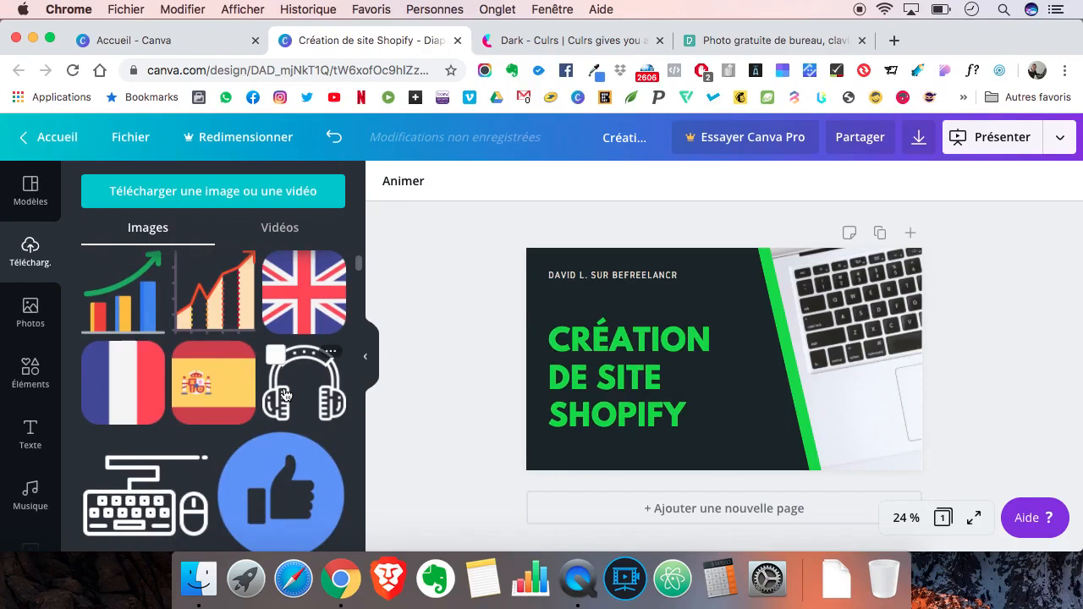
click(285, 395)
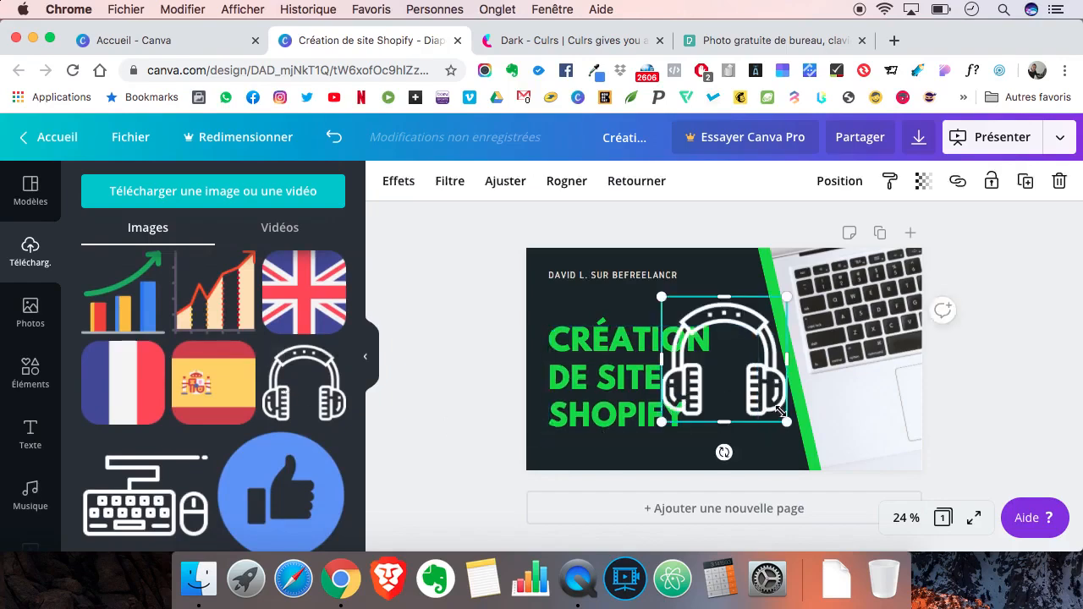
drag(781, 411, 741, 377)
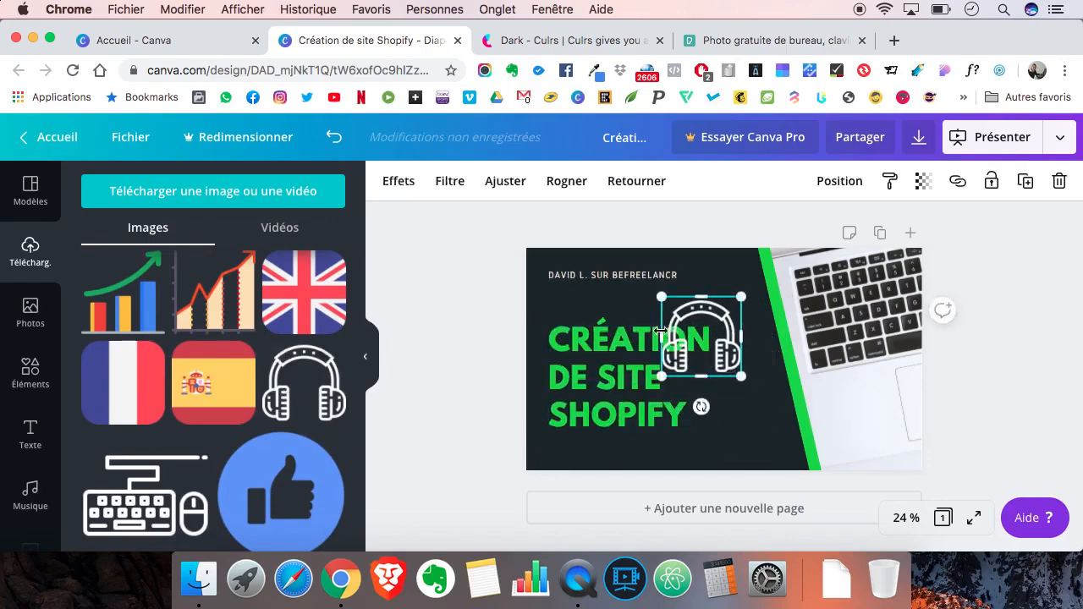
key(Delete)
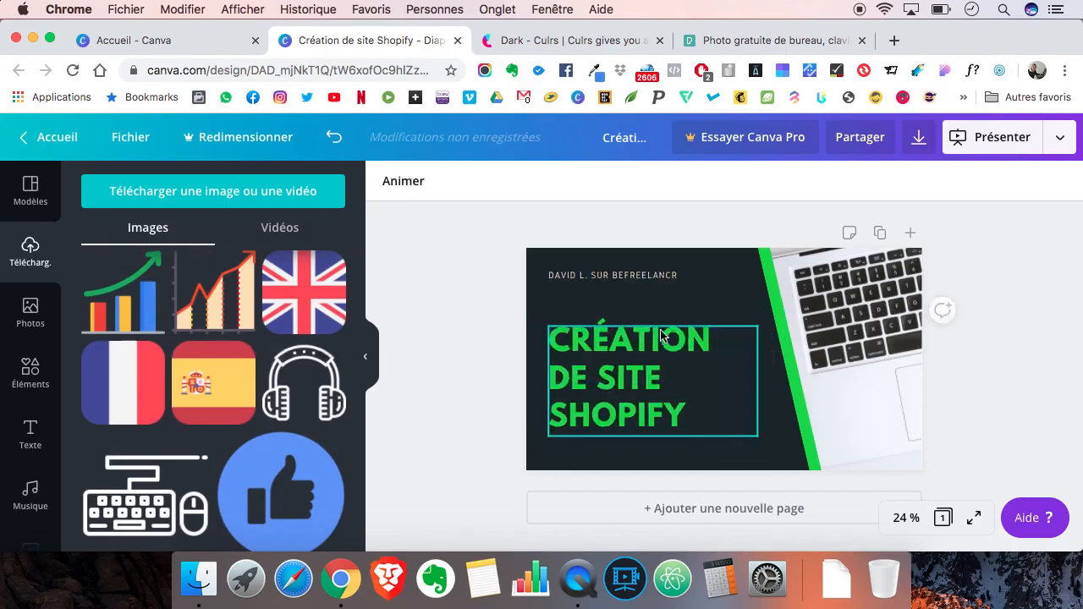
Try the white keyboard-and-mouse icon, shrunk and placed in the dark area beside "SHOPIFY", and delete it again.
click(139, 488)
drag(787, 423, 744, 385)
drag(708, 351, 742, 438)
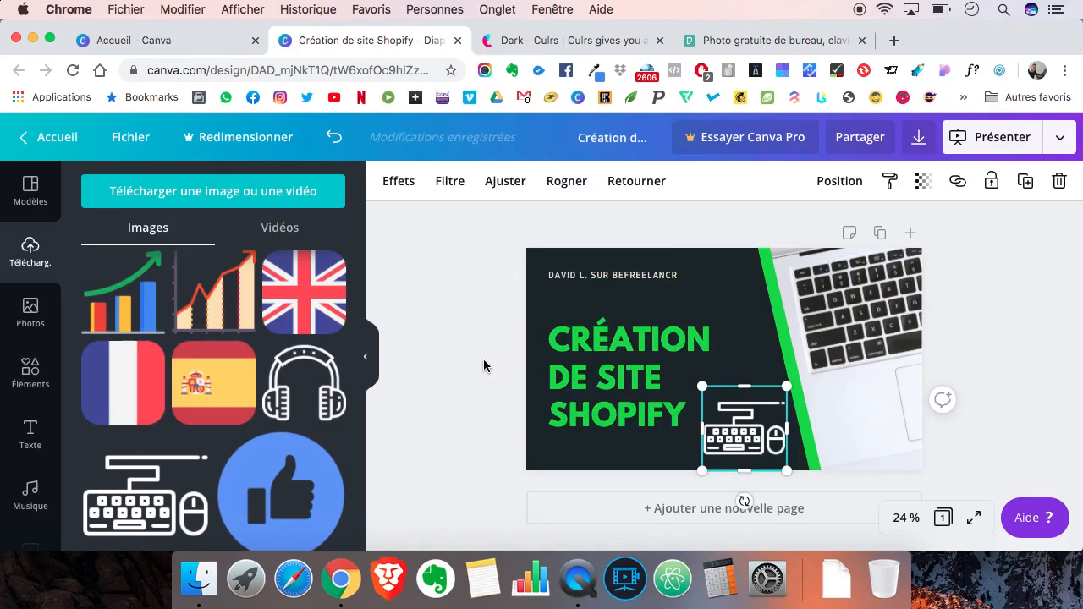
key(Delete)
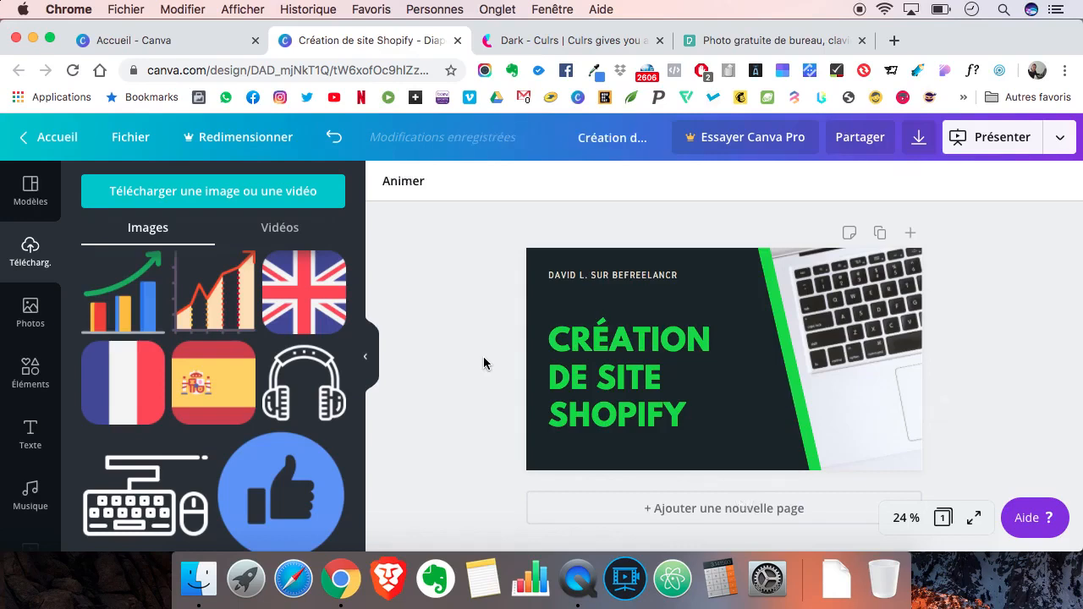
Download the finished cover design as a PNG file.
click(919, 144)
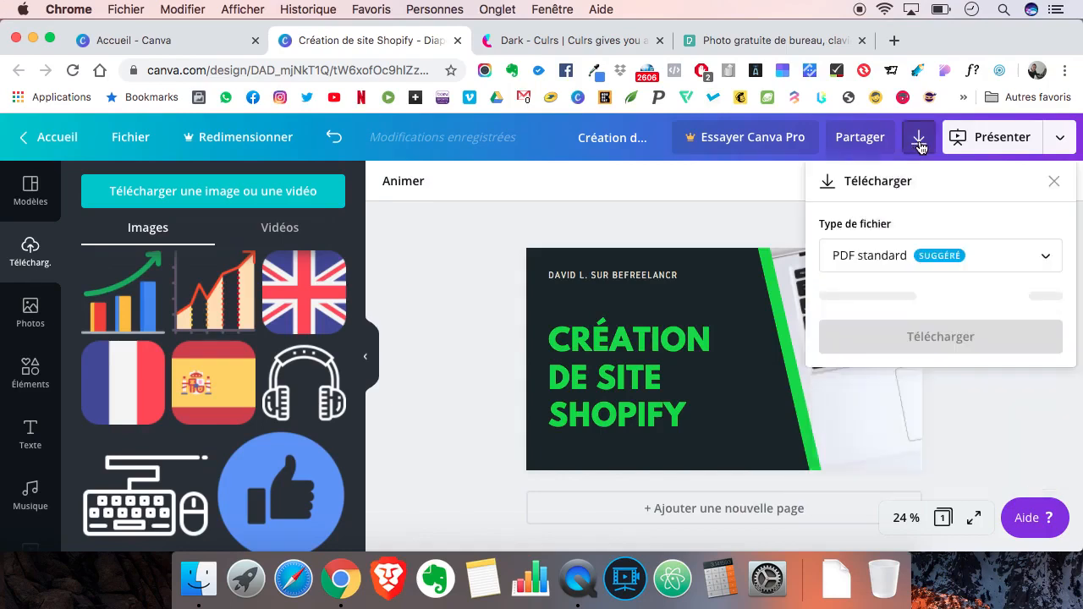
click(982, 256)
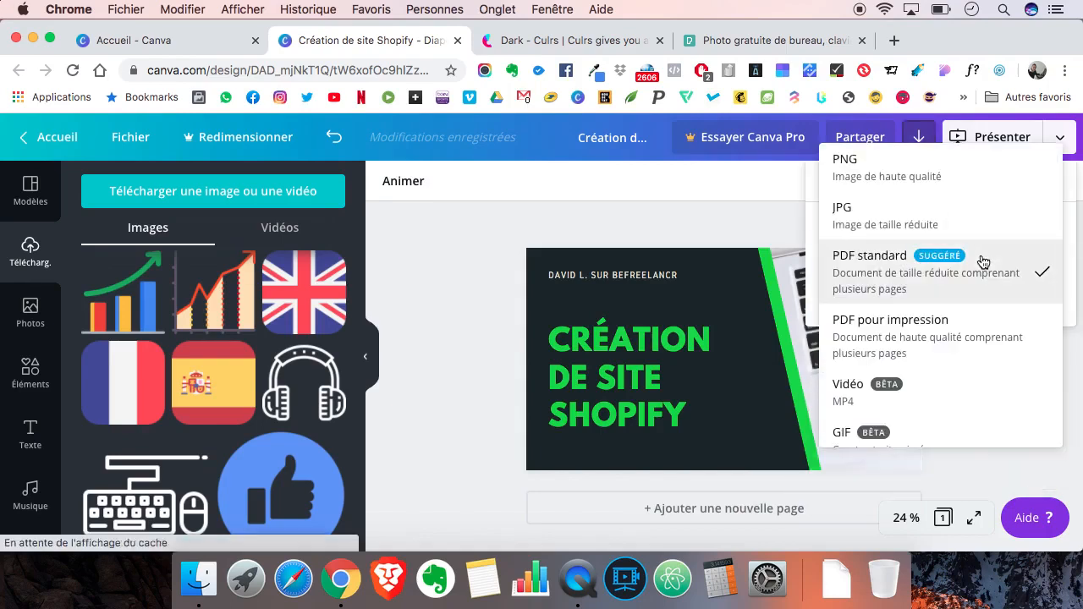
click(904, 181)
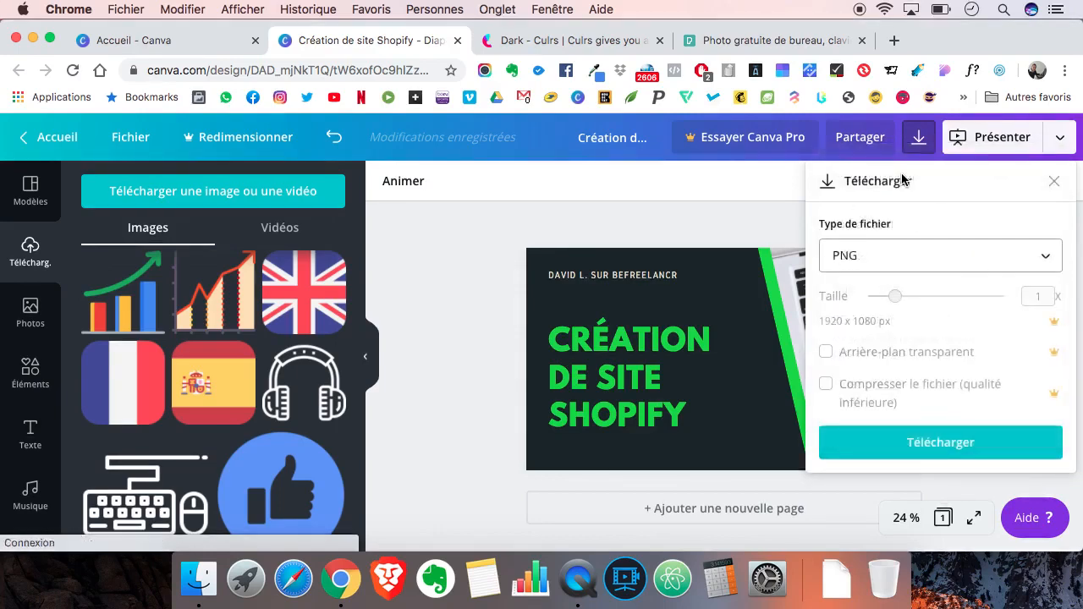
click(930, 440)
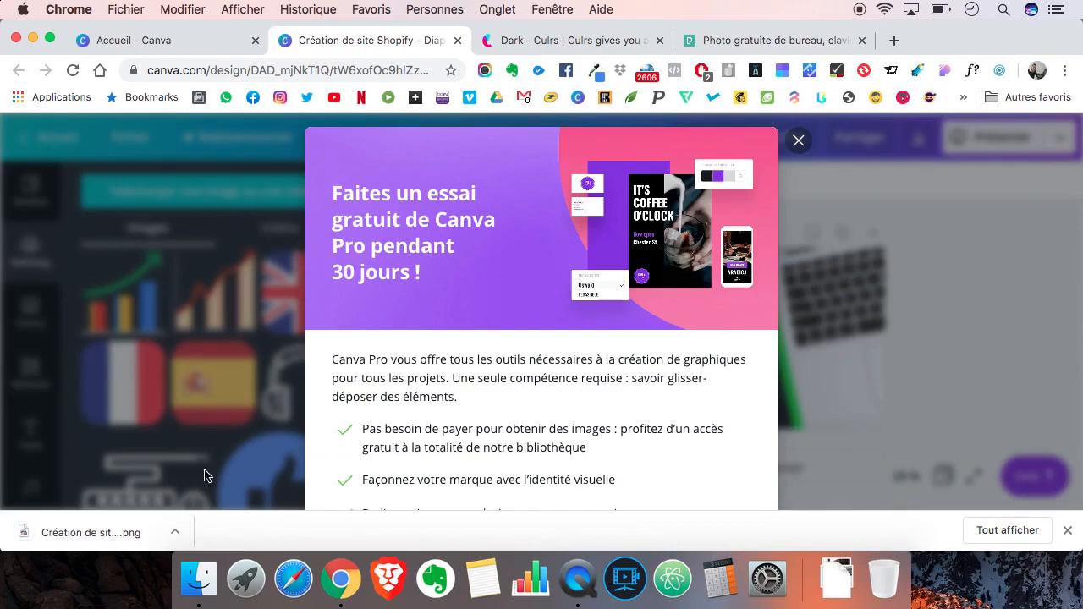
Open the downloaded image in Aperçu and rename it "Creation de site Shopify.png", without the accent.
click(73, 534)
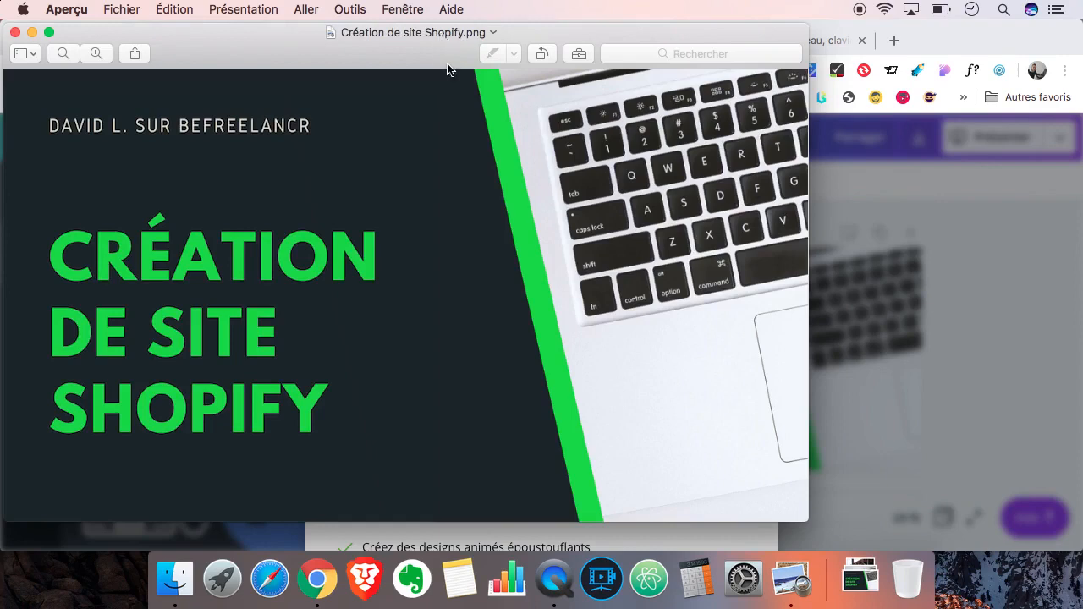
click(495, 33)
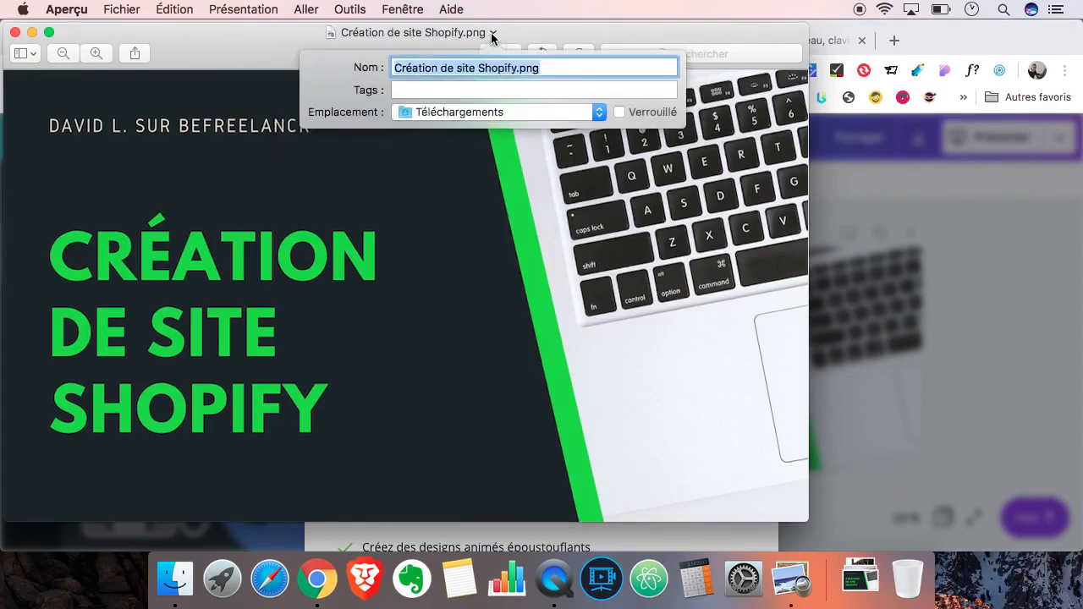
click(412, 68)
key(BackSpace)
text(e)
key(Return)
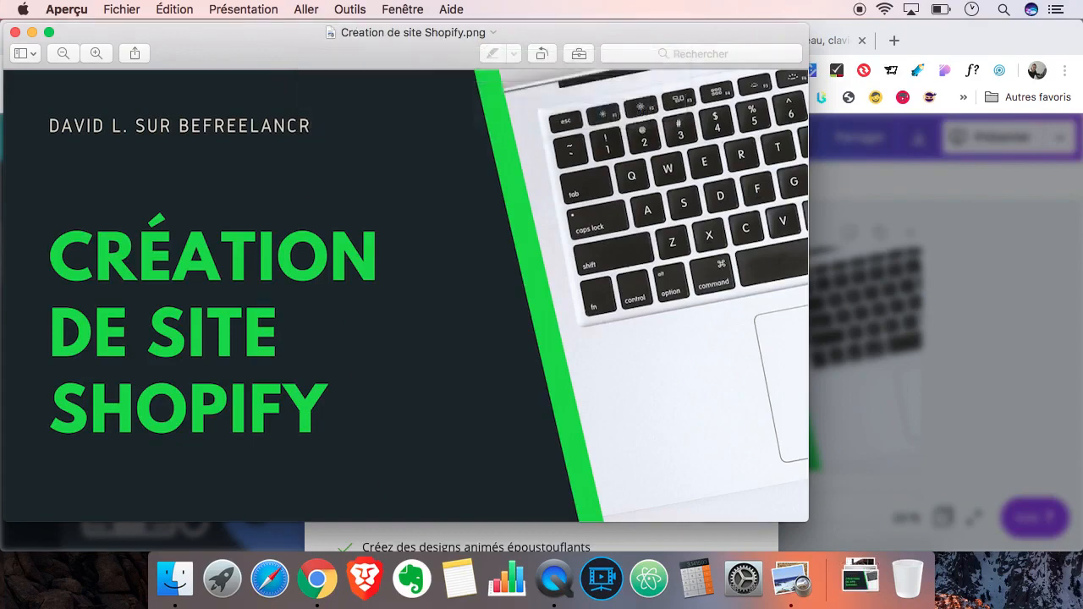